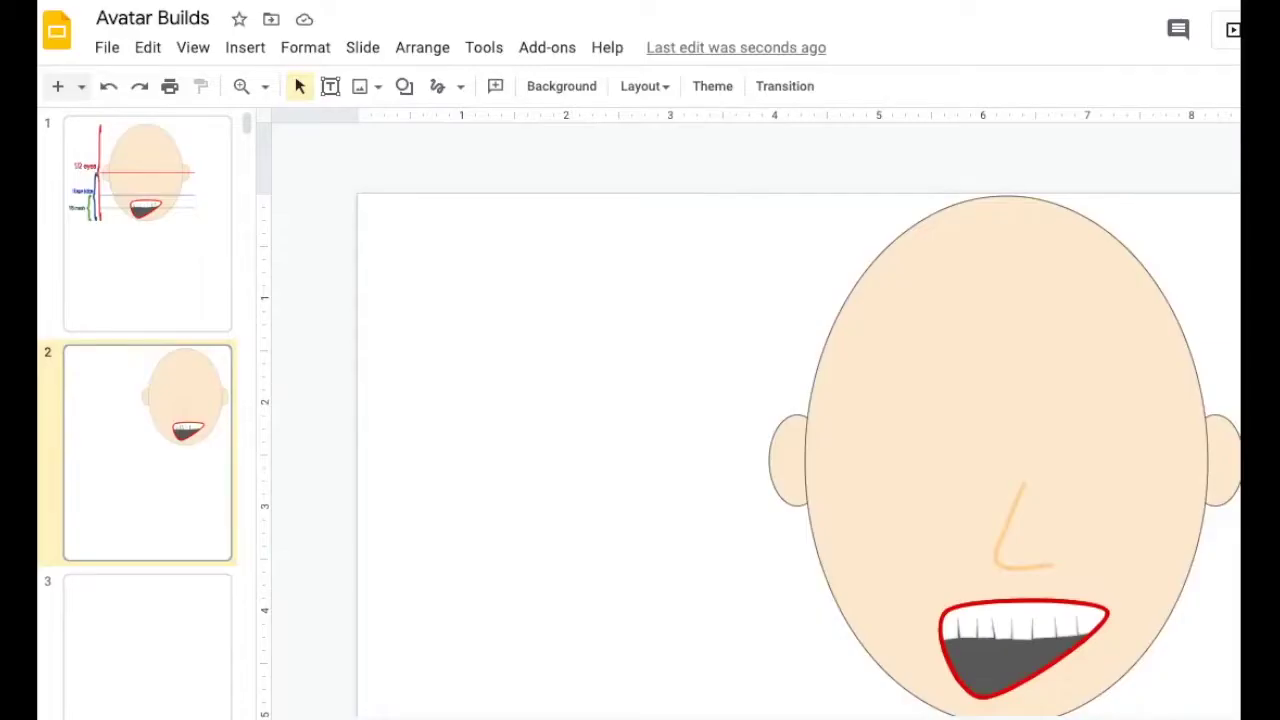
Insert a circle about 1 inch across in the blank area beside the face and fill it white for the eyeball.
{"action": "left_click", "coordinate": [404, 86]}
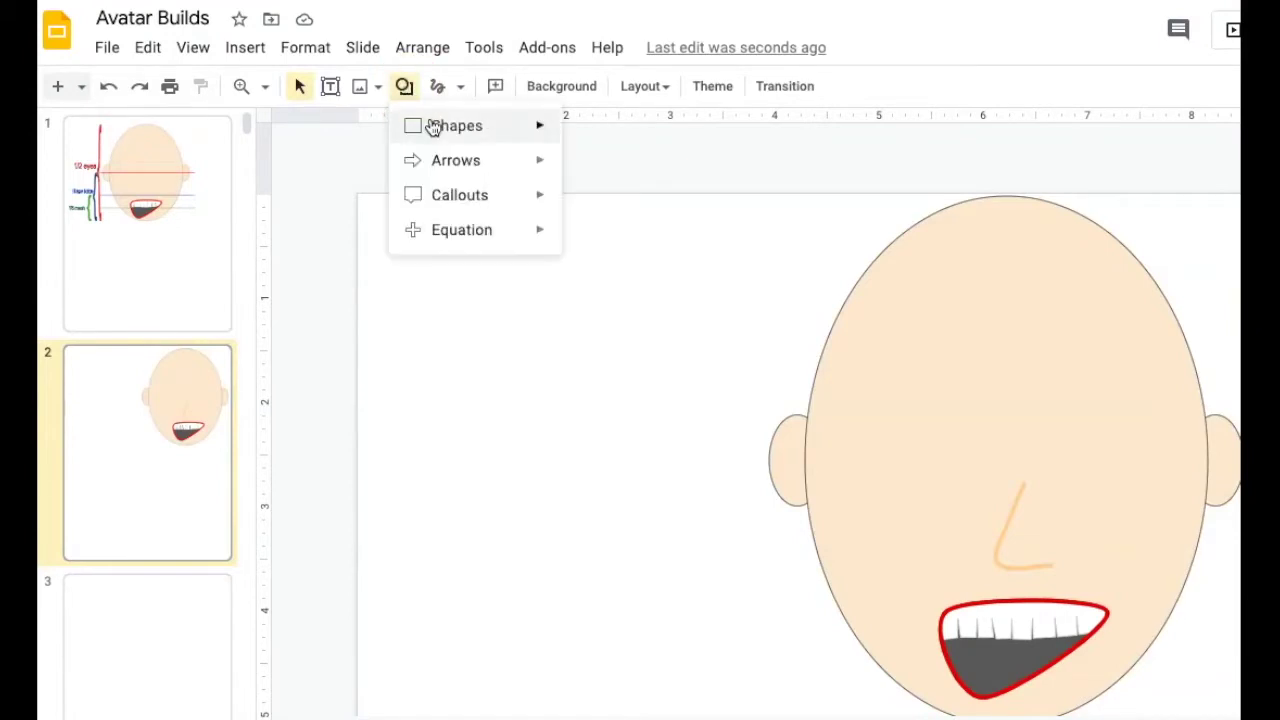
{"action": "mouse_move", "coordinate": [437, 128]}
{"action": "left_click", "coordinate": [578, 176]}
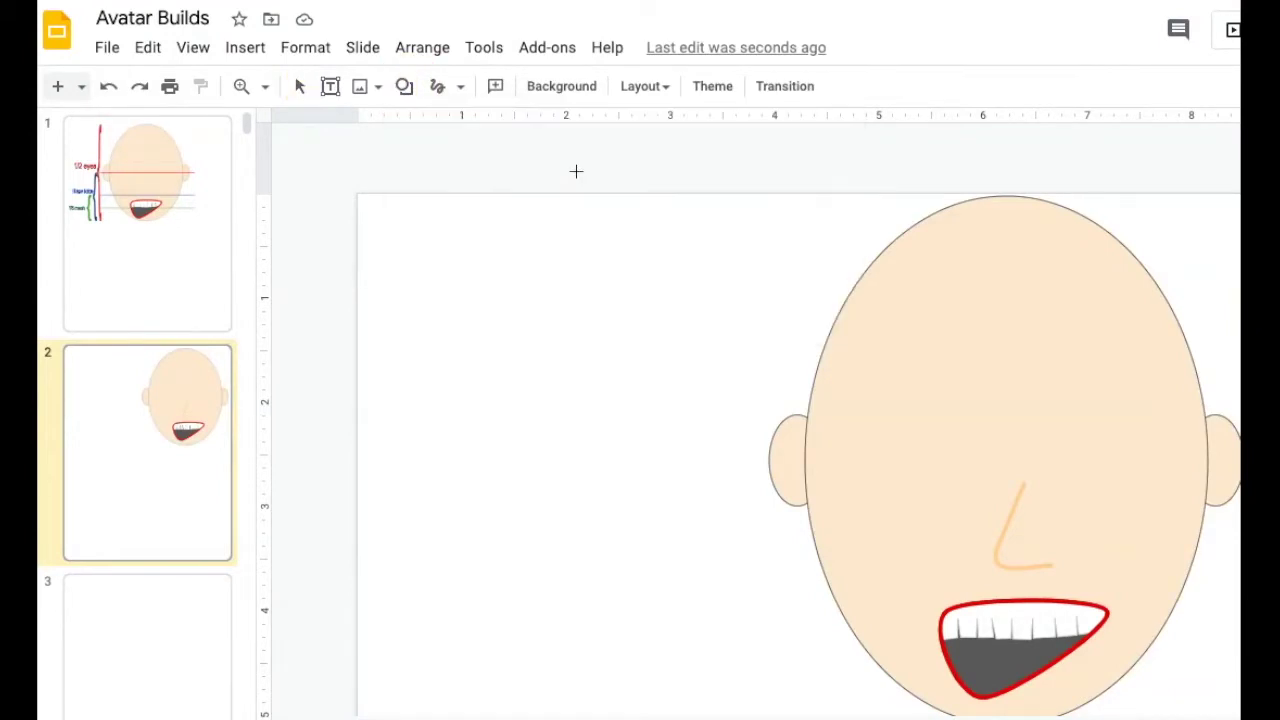
{"action": "left_click", "coordinate": [437, 286]}
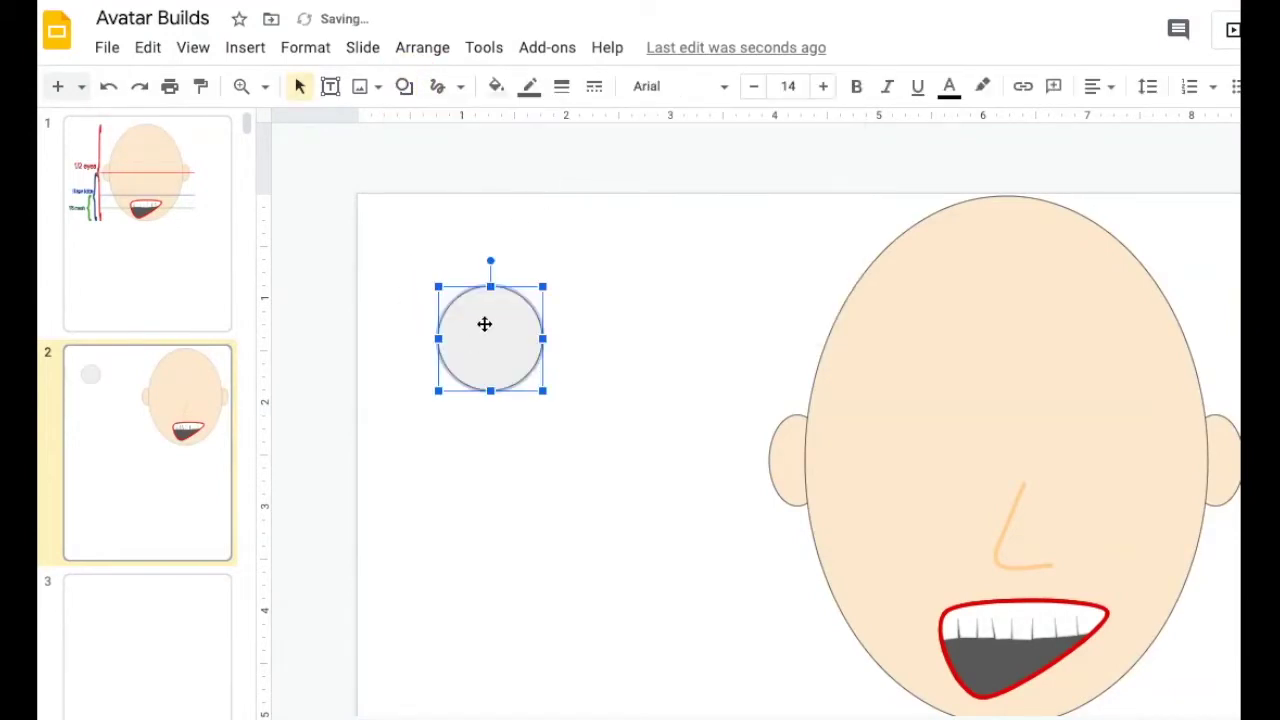
{"action": "left_click", "coordinate": [496, 86]}
{"action": "left_click", "coordinate": [721, 201]}
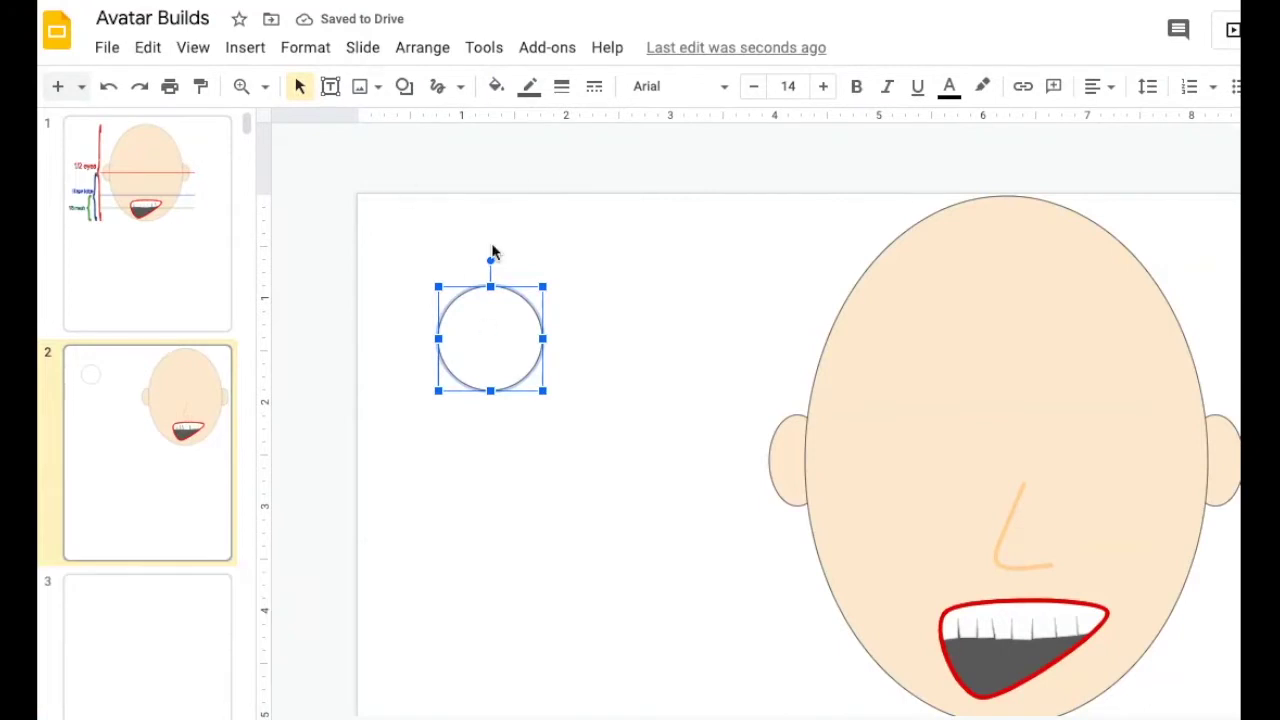
Draw a smaller oval about 0.6 inch across centred in the eyeball and fill it dark green as the iris.
{"action": "left_click", "coordinate": [404, 87]}
{"action": "mouse_move", "coordinate": [449, 128]}
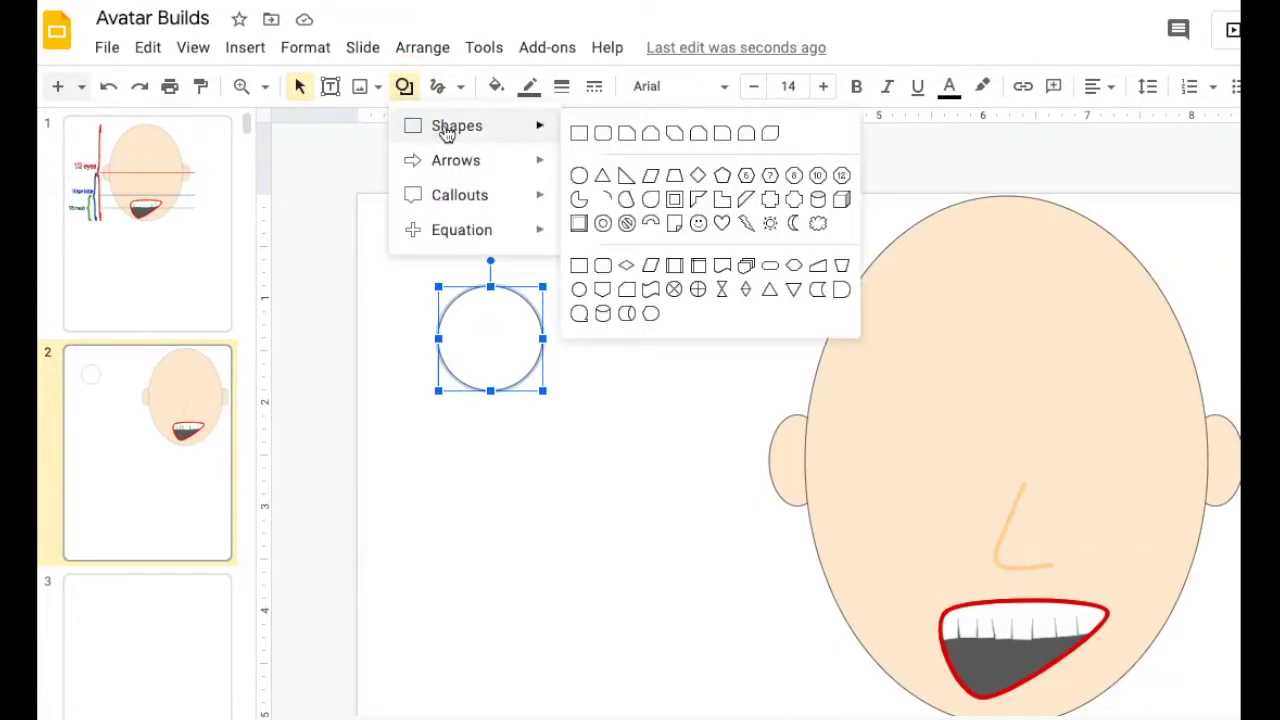
{"action": "left_click", "coordinate": [581, 179]}
{"action": "left_click_drag", "start_coordinate": [456, 307], "coordinate": [524, 372]}
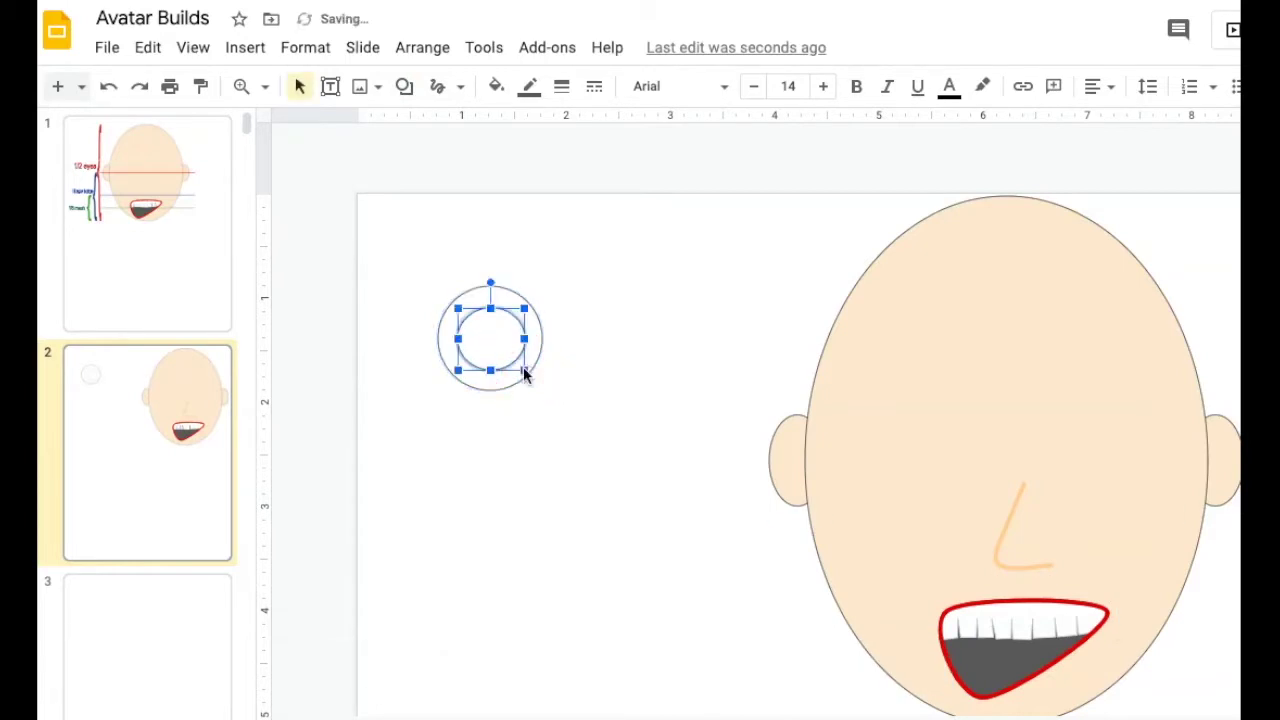
{"action": "left_click", "coordinate": [496, 86]}
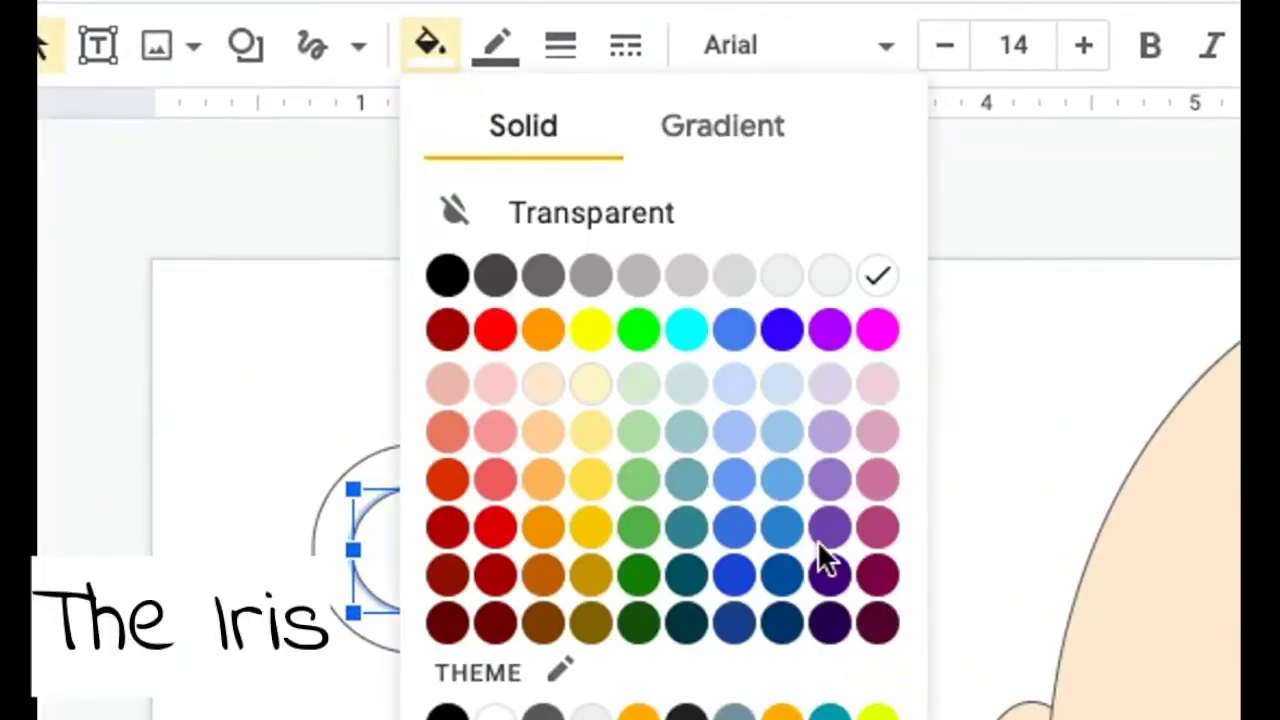
{"action": "left_click", "coordinate": [643, 622]}
{"action": "left_click", "coordinate": [644, 622]}
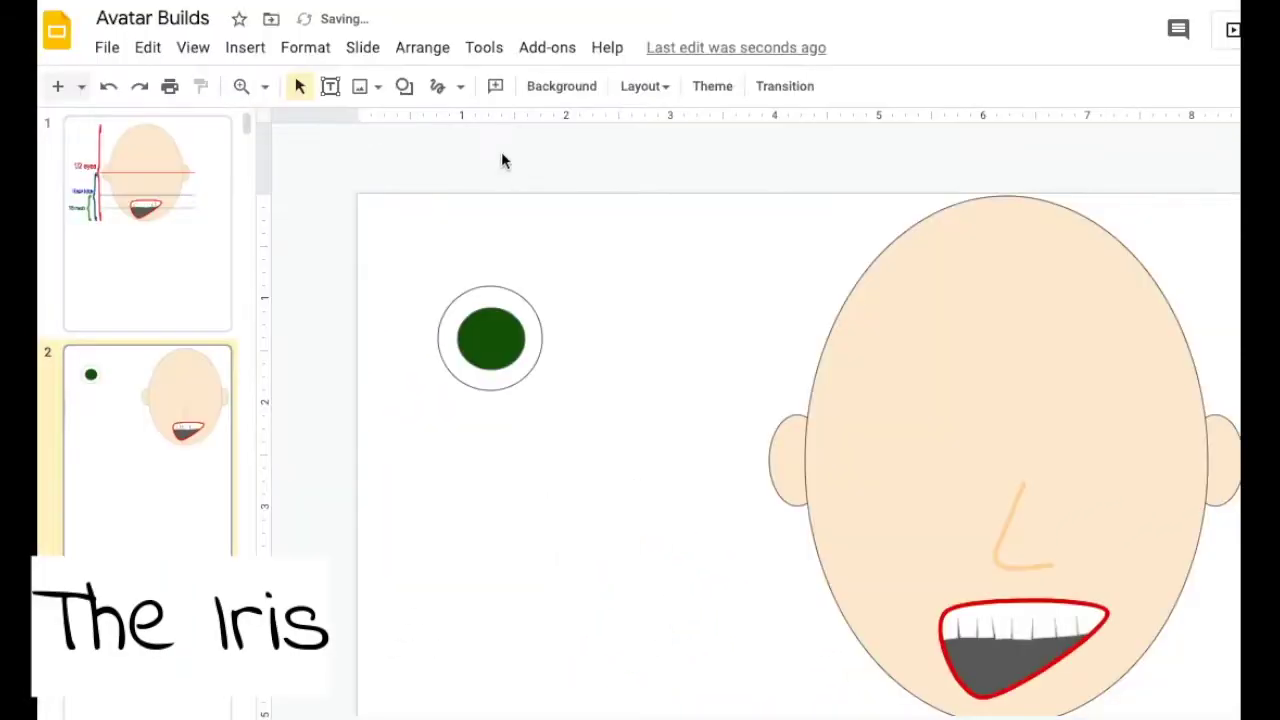
Draw an oval about 0.4 inch wide in the centre of the green iris and fill it black as the pupil.
{"action": "left_click", "coordinate": [246, 45]}
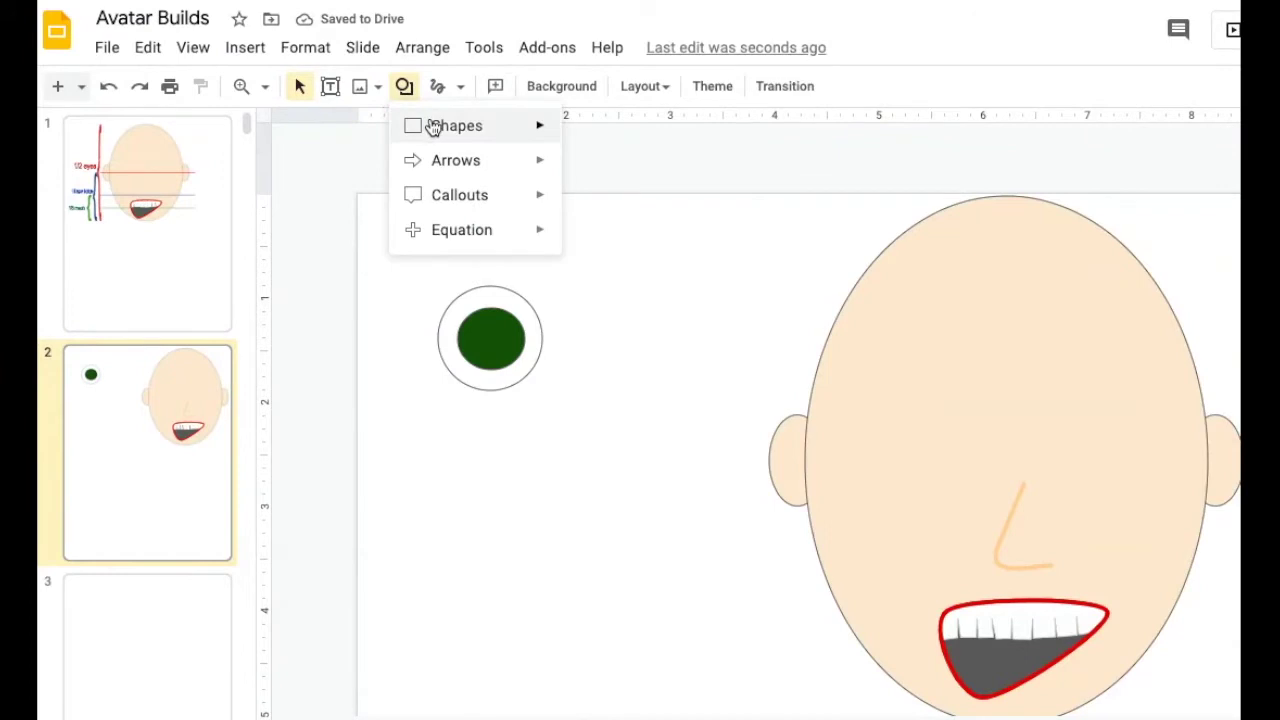
{"action": "mouse_move", "coordinate": [517, 129]}
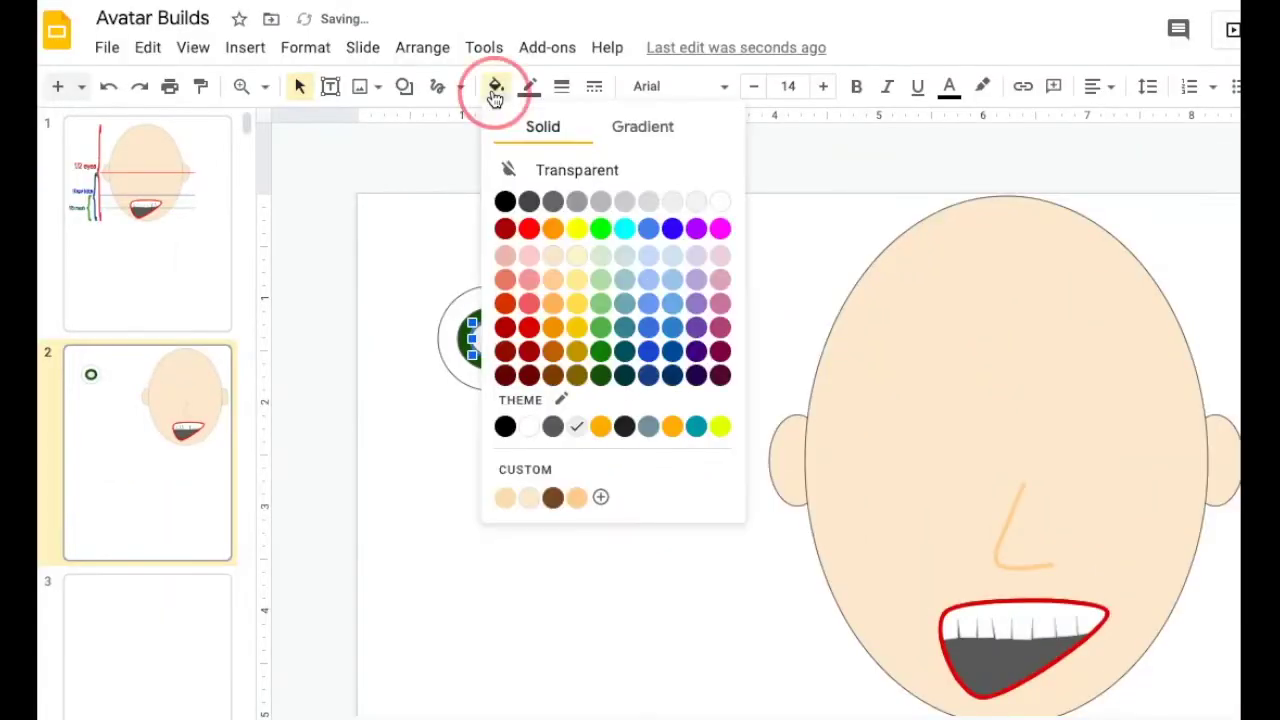
{"action": "left_click", "coordinate": [505, 200]}
{"action": "left_click", "coordinate": [577, 451]}
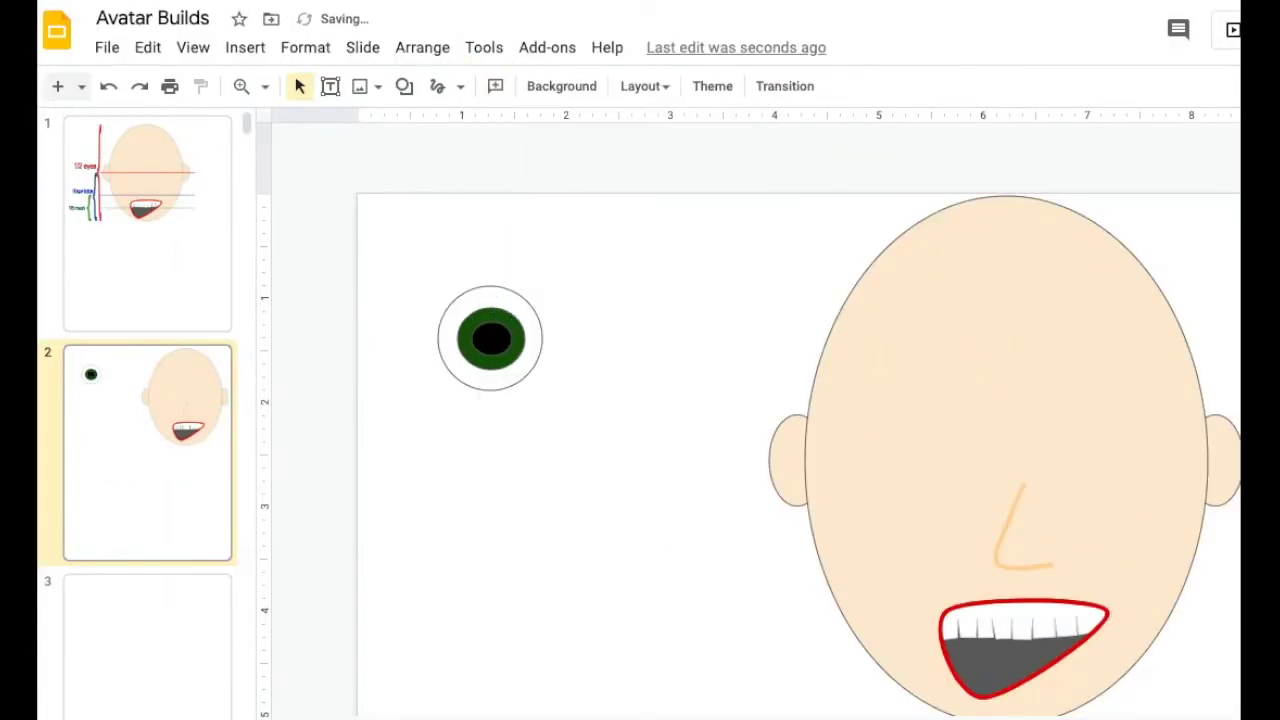
Add a tiny white-filled oval near the pupil's upper left as the light reflection.
{"action": "left_click", "coordinate": [404, 88]}
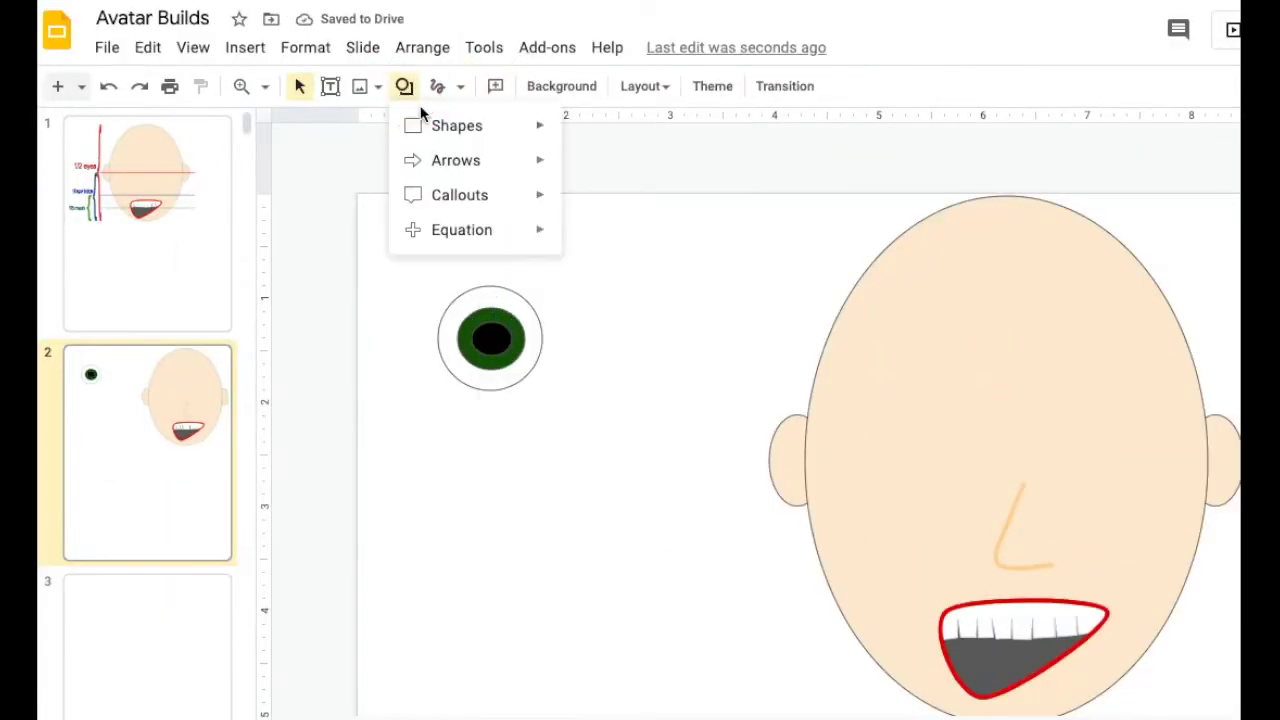
{"action": "mouse_move", "coordinate": [437, 128]}
{"action": "left_click", "coordinate": [572, 174]}
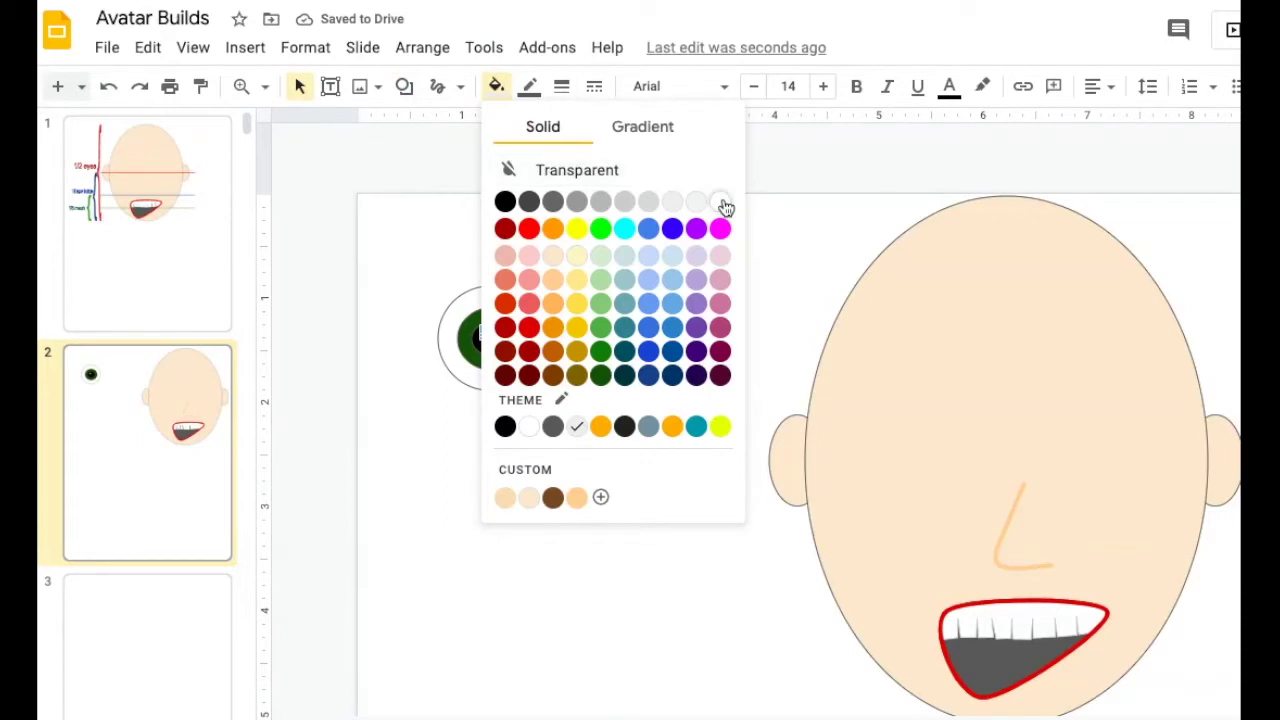
{"action": "left_click", "coordinate": [723, 205]}
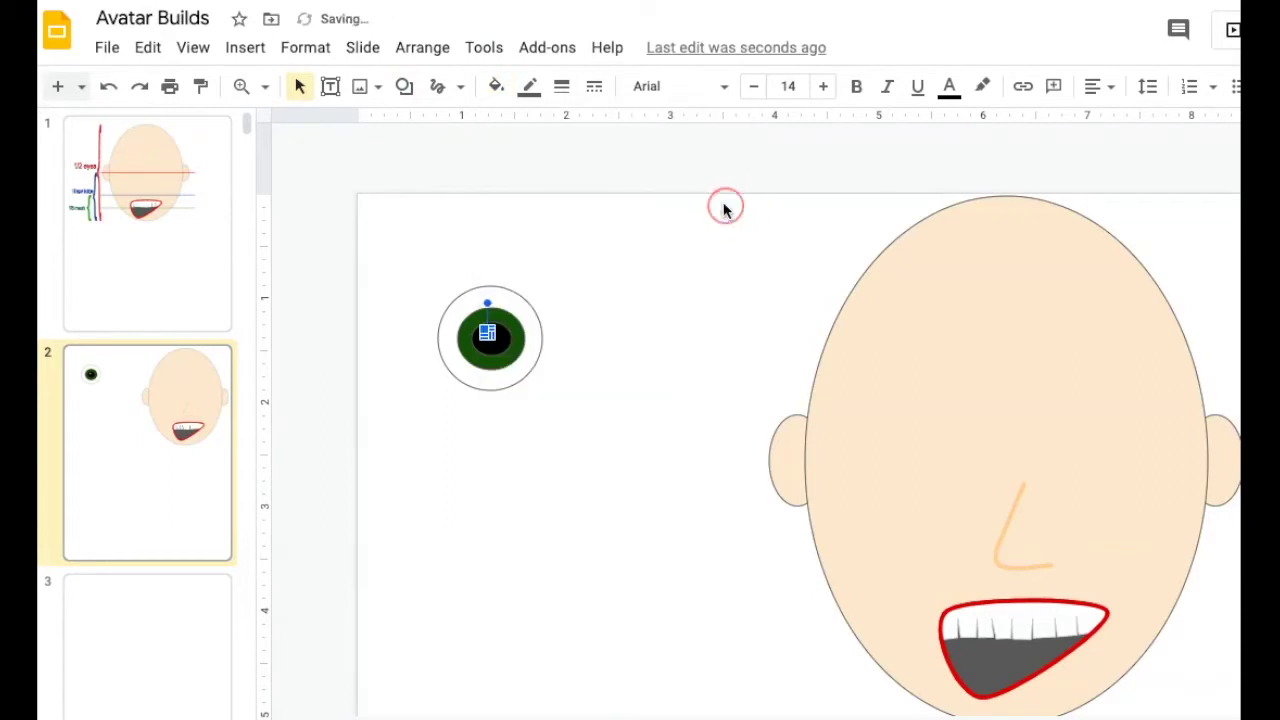
{"action": "left_click", "coordinate": [568, 429]}
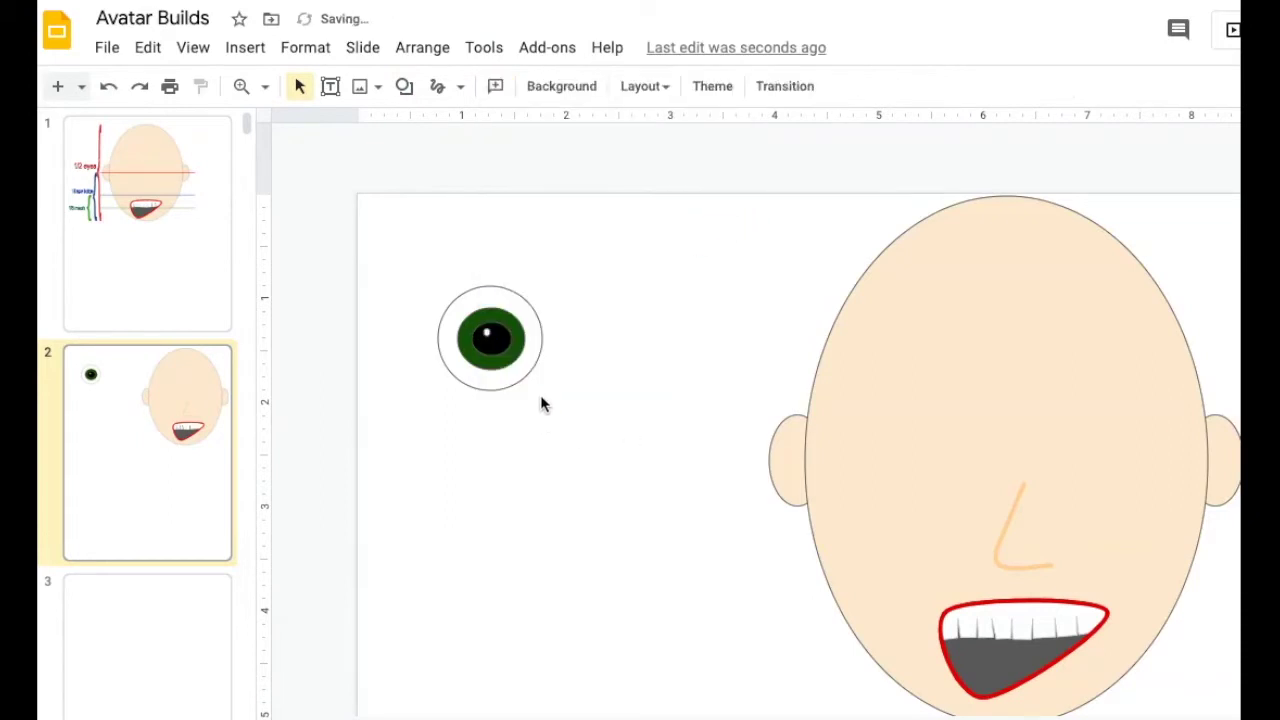
Duplicate the complete eye twice, placing one copy to its right and one below it.
{"action": "left_click_drag", "start_coordinate": [537, 390], "coordinate": [435, 288]}
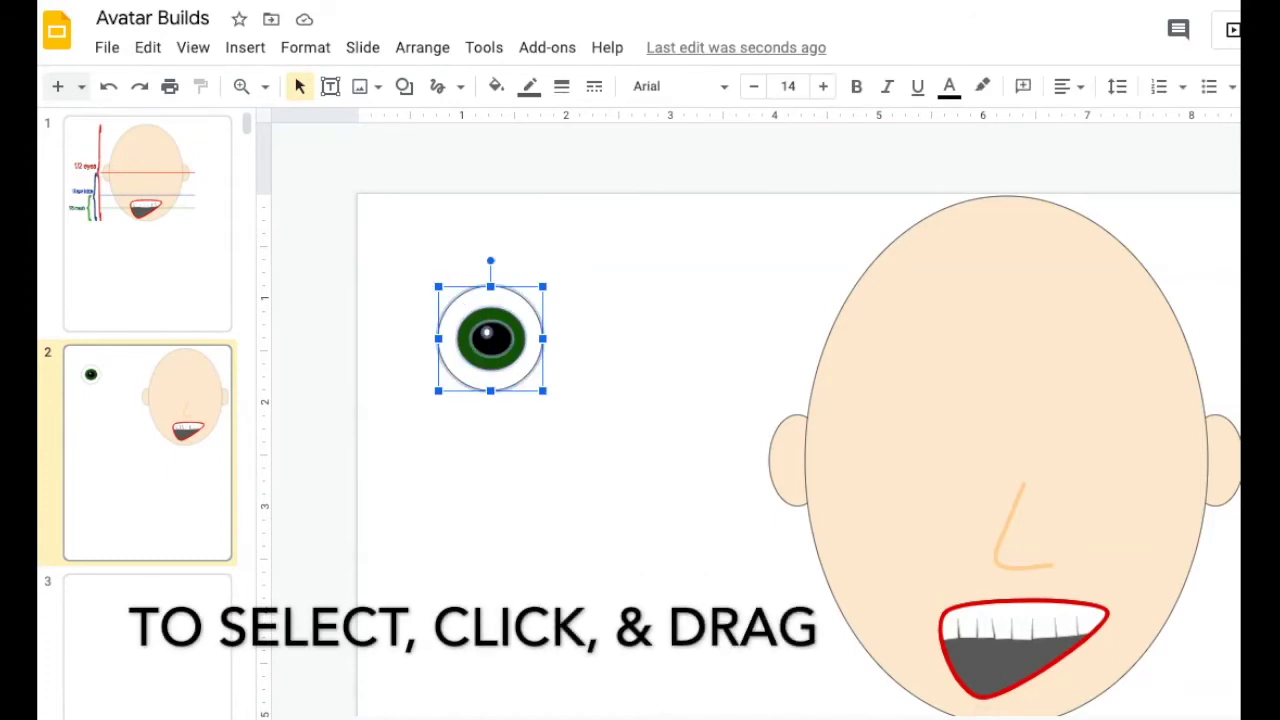
{"action": "left_click_drag", "start_coordinate": [490, 340], "coordinate": [641, 363]}
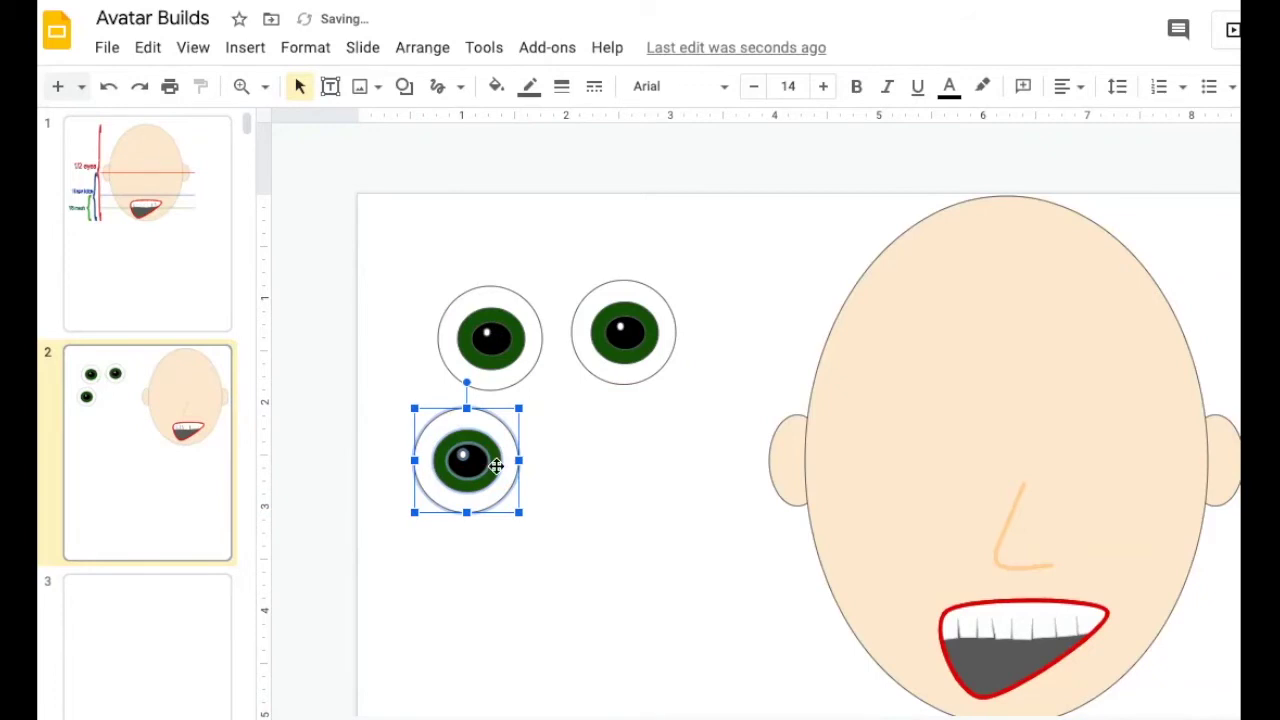
{"action": "left_click", "coordinate": [549, 543]}
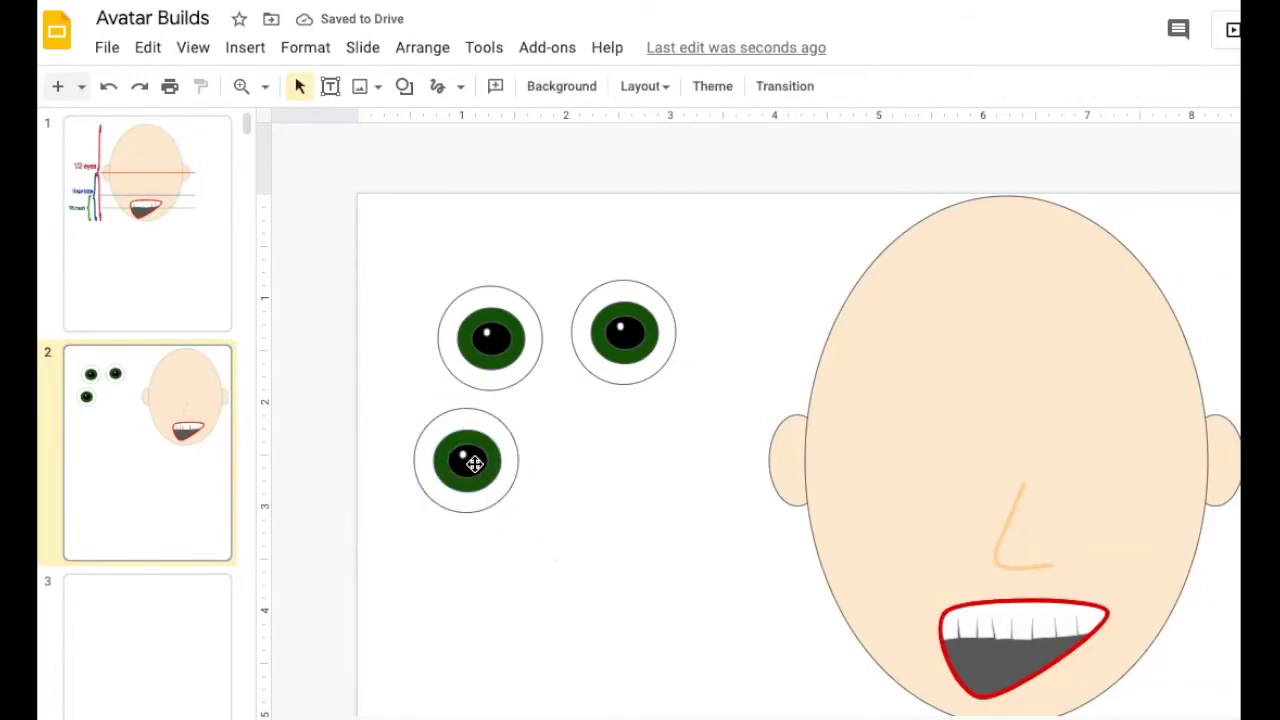
Shift the iris, pupil and reflection of the lower eye down and left so it looks in another direction.
{"action": "left_click_drag", "start_coordinate": [405, 426], "coordinate": [520, 508]}
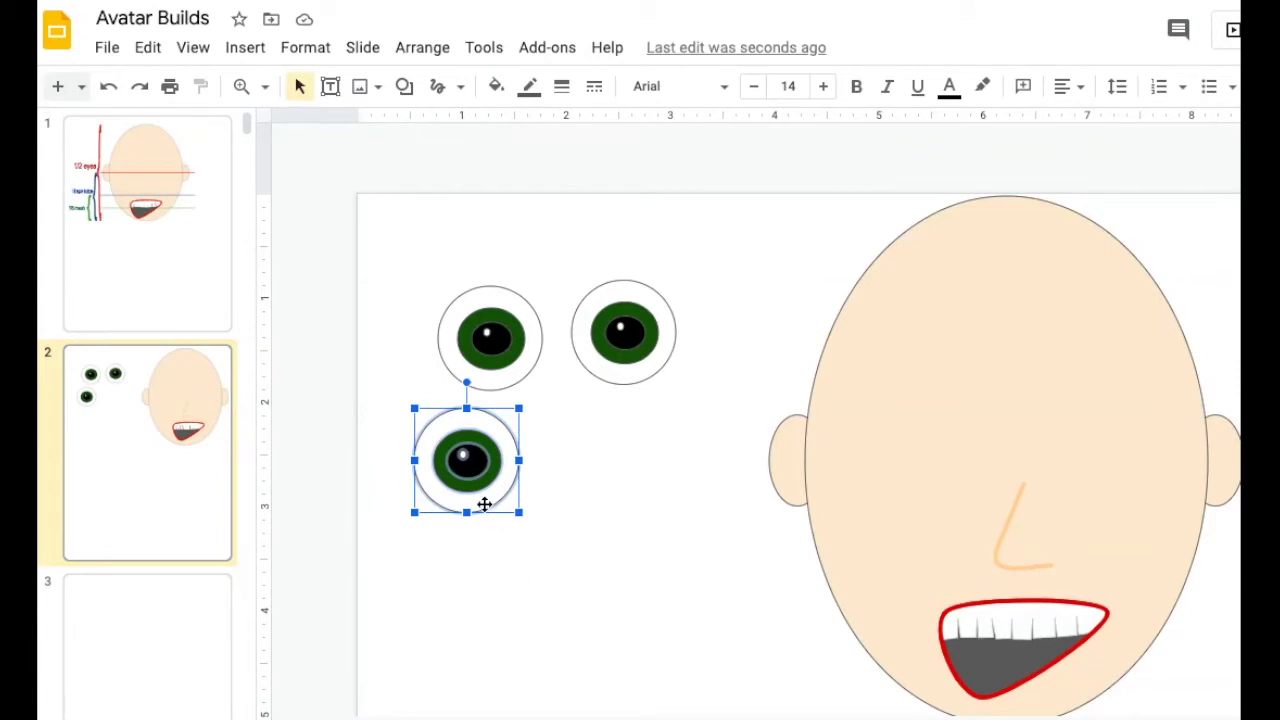
{"action": "left_click", "coordinate": [484, 505]}
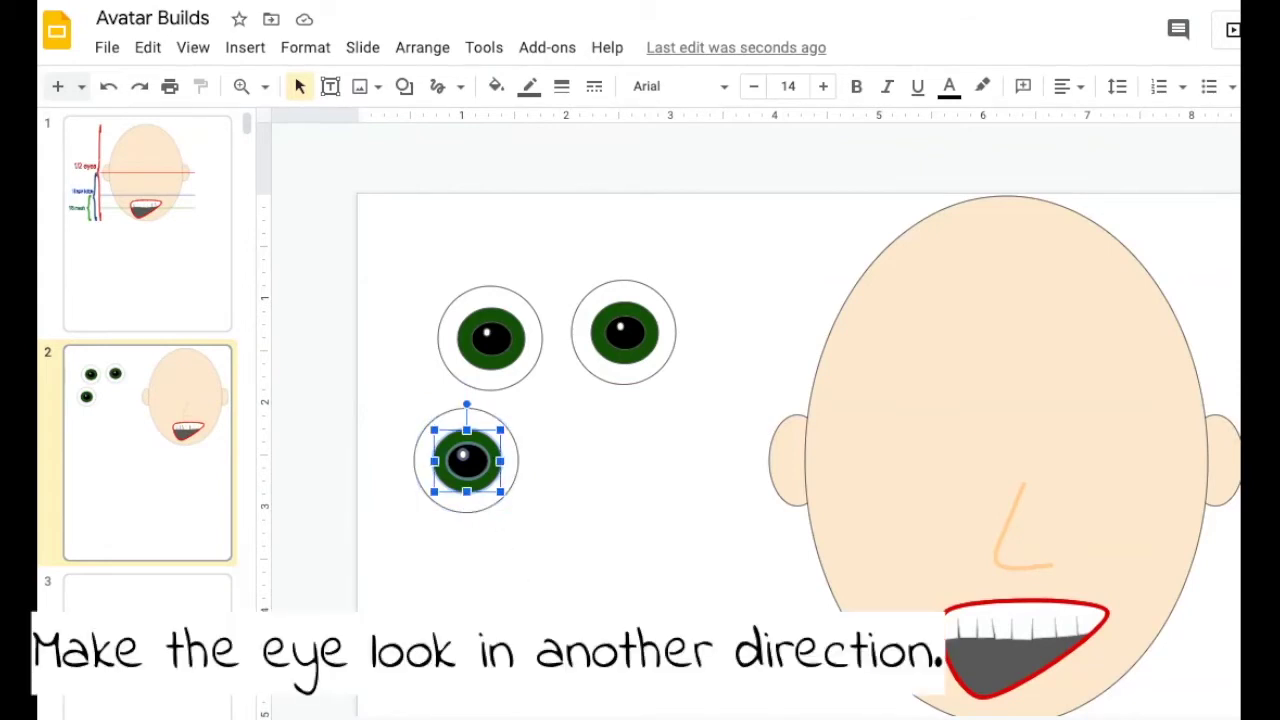
{"action": "left_click_drag", "start_coordinate": [490, 458], "coordinate": [483, 478]}
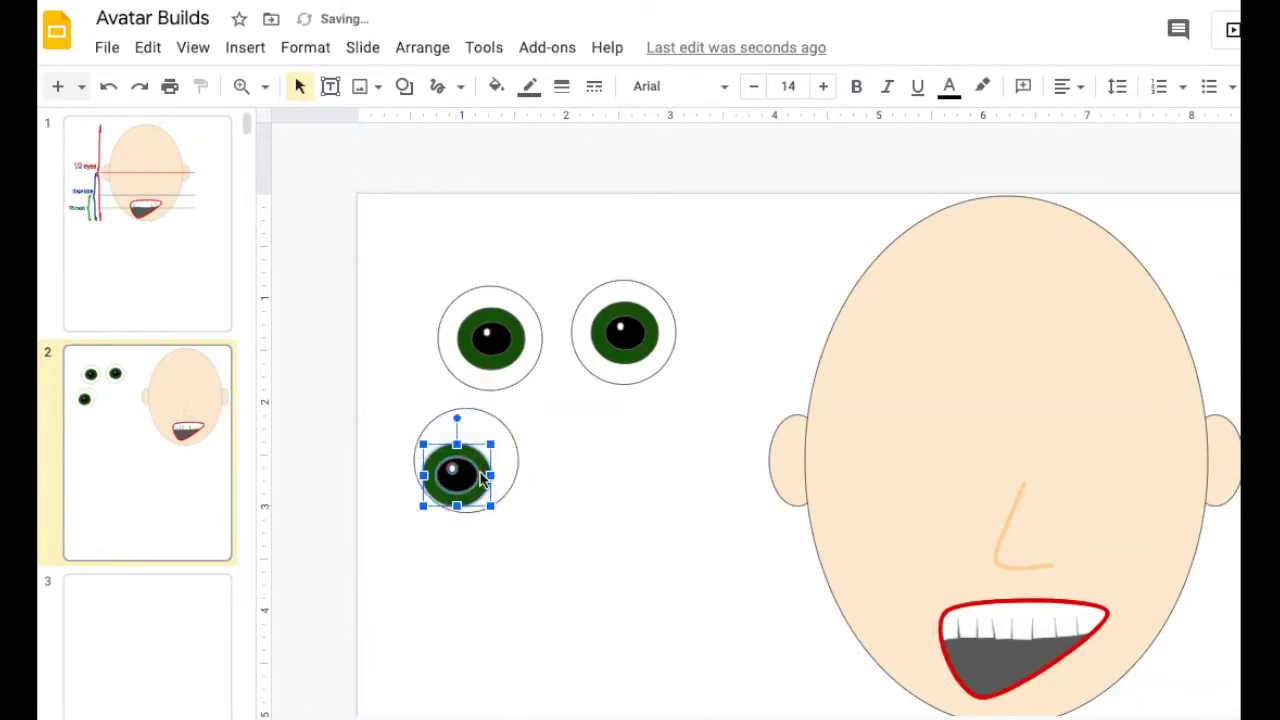
{"action": "left_click", "coordinate": [551, 560]}
Copy the whole eye that looks down and left, and place the copy to its right.
{"action": "left_click_drag", "start_coordinate": [518, 526], "coordinate": [417, 424]}
{"action": "key", "text": "ctrl+c"}
{"action": "key", "text": "ctrl+v"}
{"action": "left_click_drag", "start_coordinate": [520, 486], "coordinate": [630, 480]}
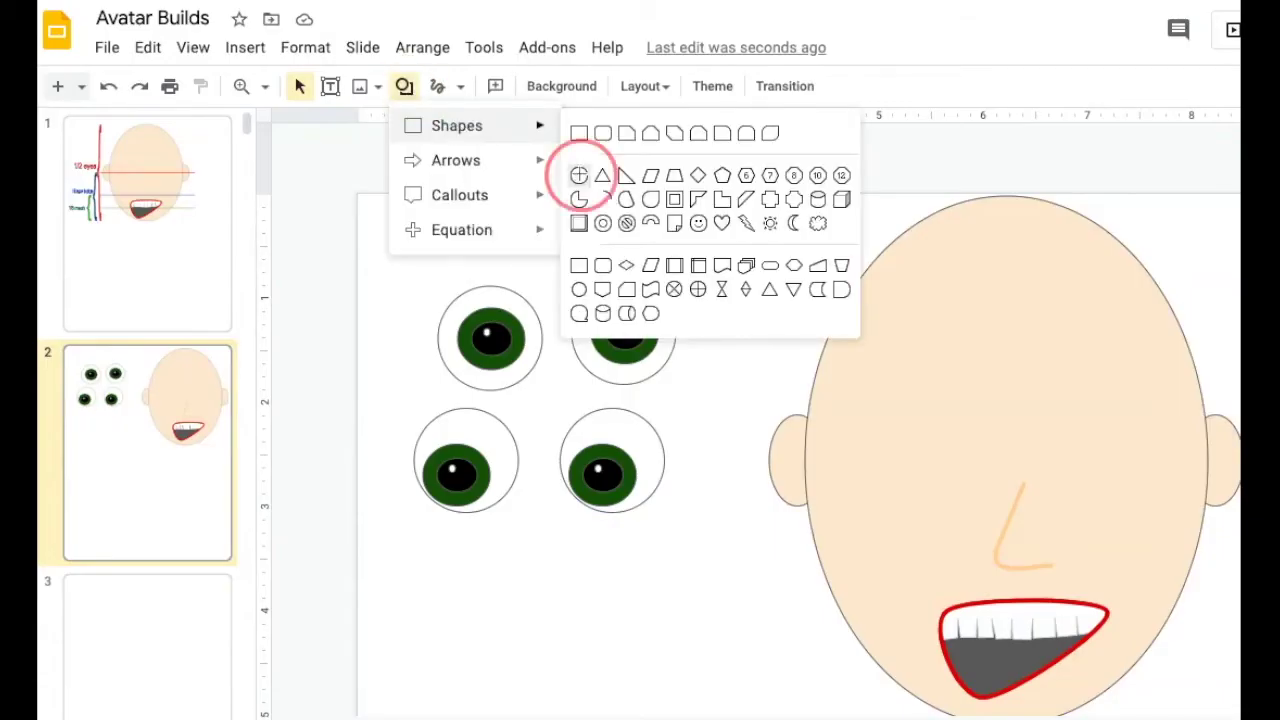
Draw a wide oval about 1.4 by 1 inch below the second row of eyes and fill it white.
{"action": "left_click_drag", "start_coordinate": [396, 564], "coordinate": [542, 667]}
{"action": "left_click", "coordinate": [496, 86]}
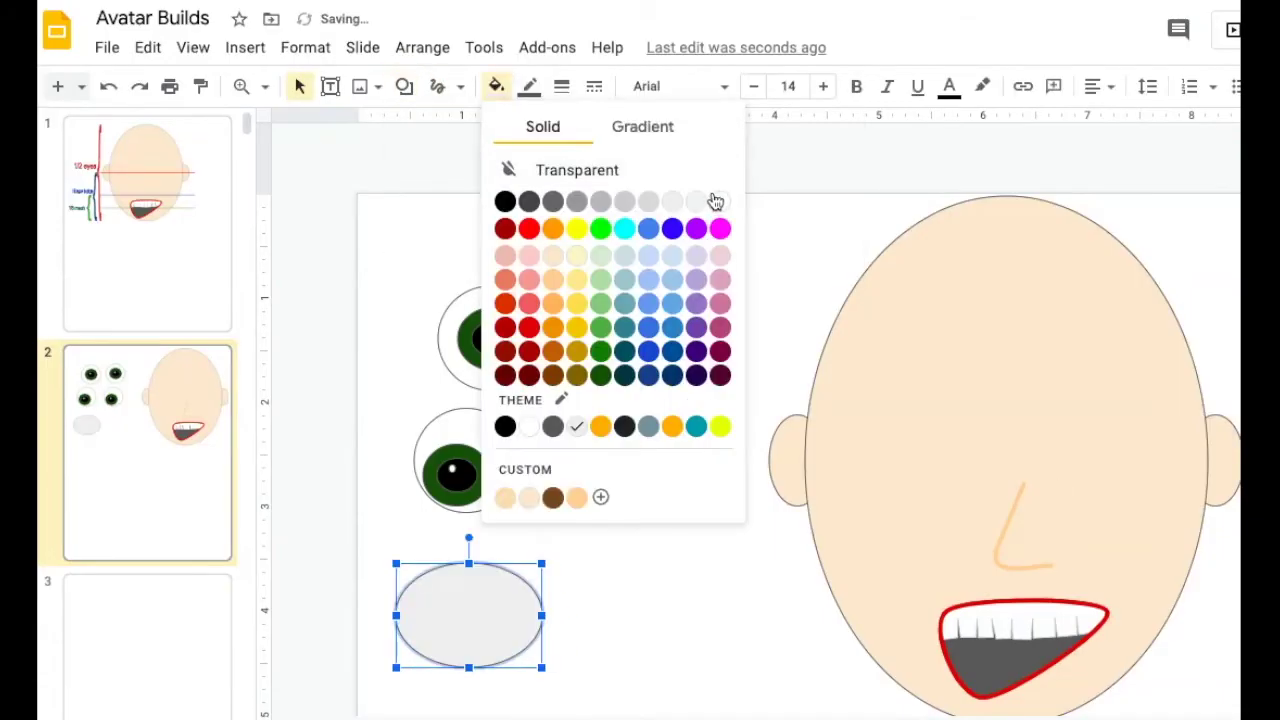
{"action": "left_click", "coordinate": [711, 200]}
Copy the iris, pupil and reflection from the eye above into the white oval and enlarge them to nearly its height.
{"action": "left_click", "coordinate": [482, 471]}
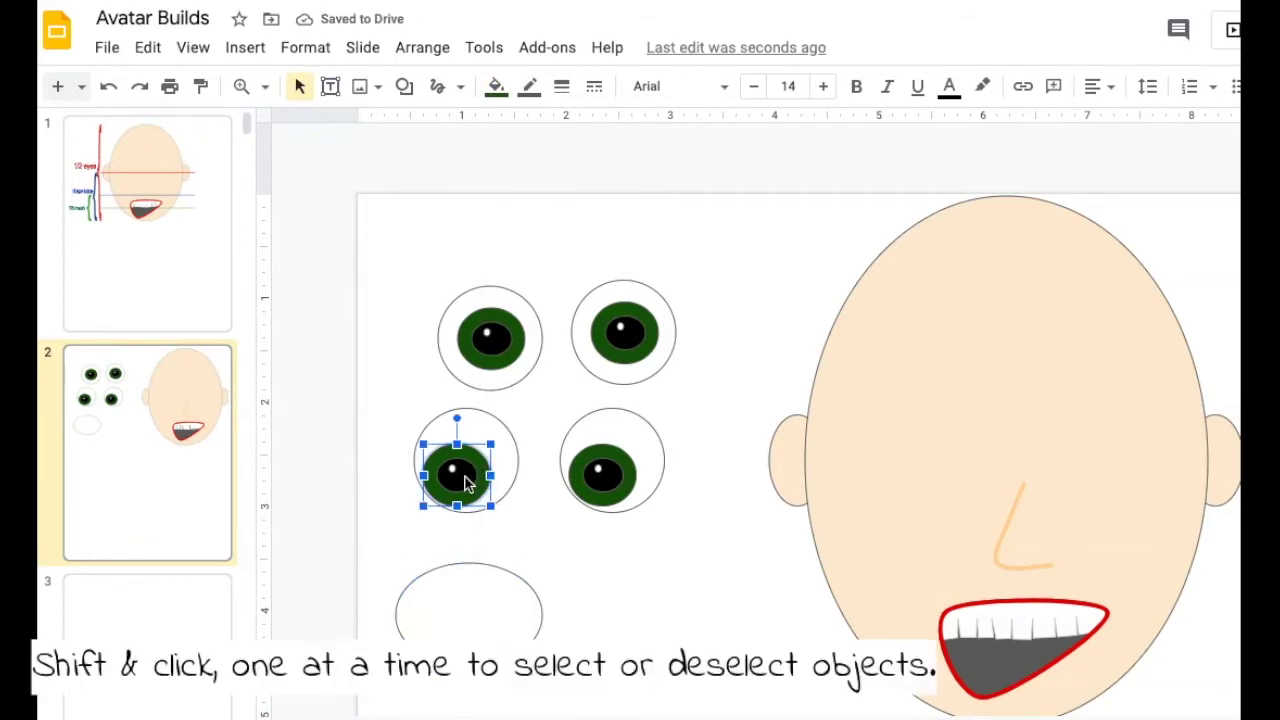
{"action": "left_click", "coordinate": [465, 483], "text": "shift"}
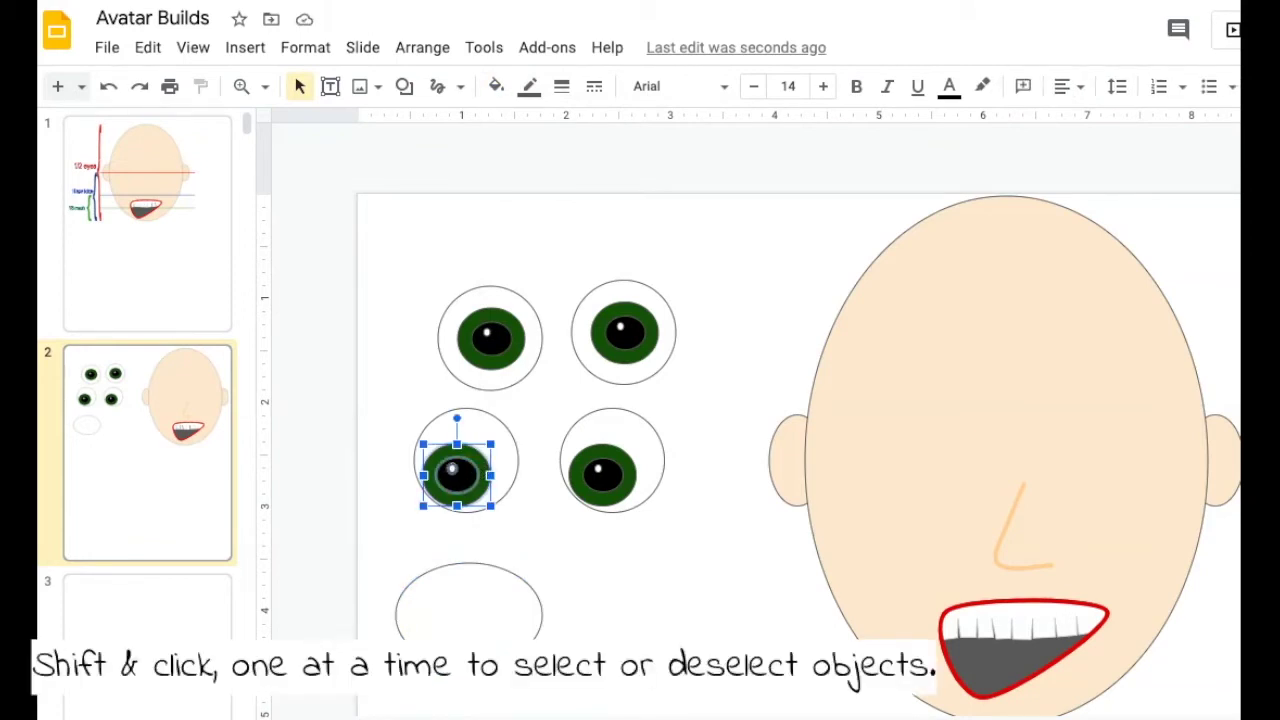
{"action": "left_click_drag", "start_coordinate": [457, 472], "coordinate": [518, 672]}
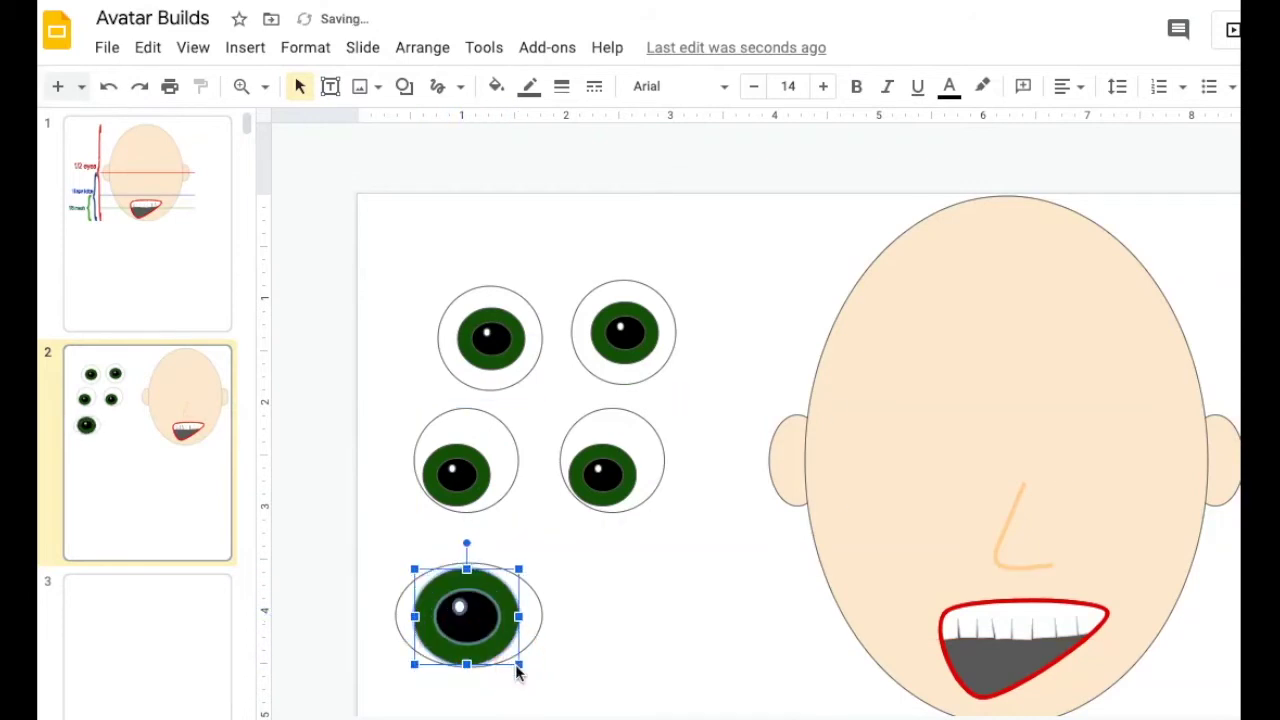
Widen the white oval to about 1.8 inches and place a copy of the finished oval eye to its right.
{"action": "left_click", "coordinate": [530, 640]}
{"action": "left_click_drag", "start_coordinate": [396, 616], "coordinate": [374, 616]}
{"action": "left_click_drag", "start_coordinate": [541, 616], "coordinate": [560, 616]}
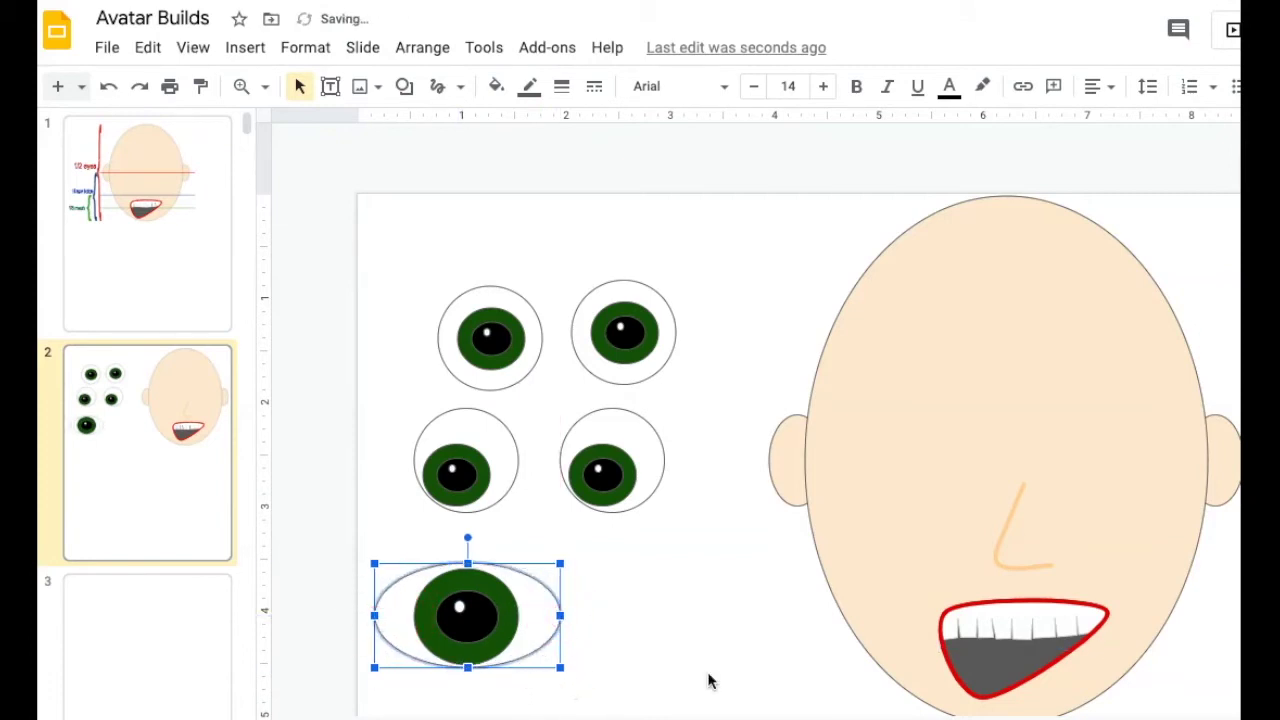
{"action": "left_click", "coordinate": [580, 683]}
{"action": "left_click_drag", "start_coordinate": [543, 667], "coordinate": [642, 628]}
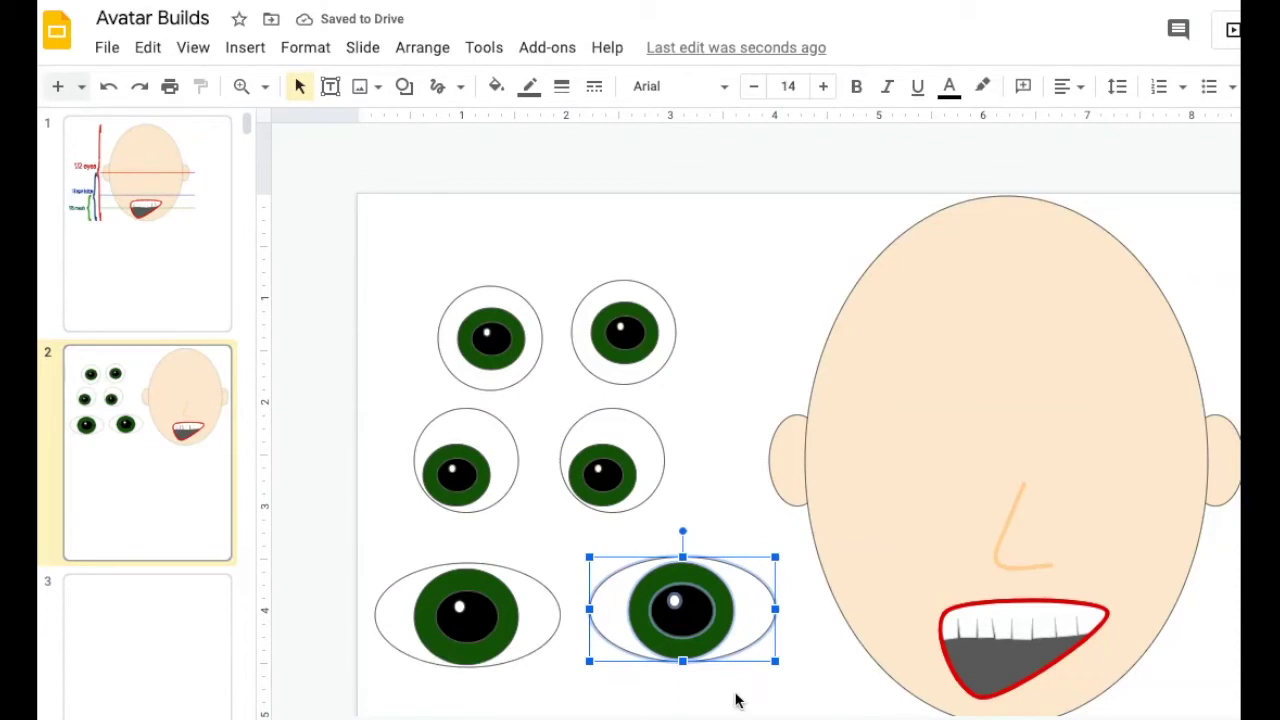
Select all three pairs of eyes and move them off the slide into the grey area to its left.
{"action": "left_click_drag", "start_coordinate": [730, 688], "coordinate": [435, 568]}
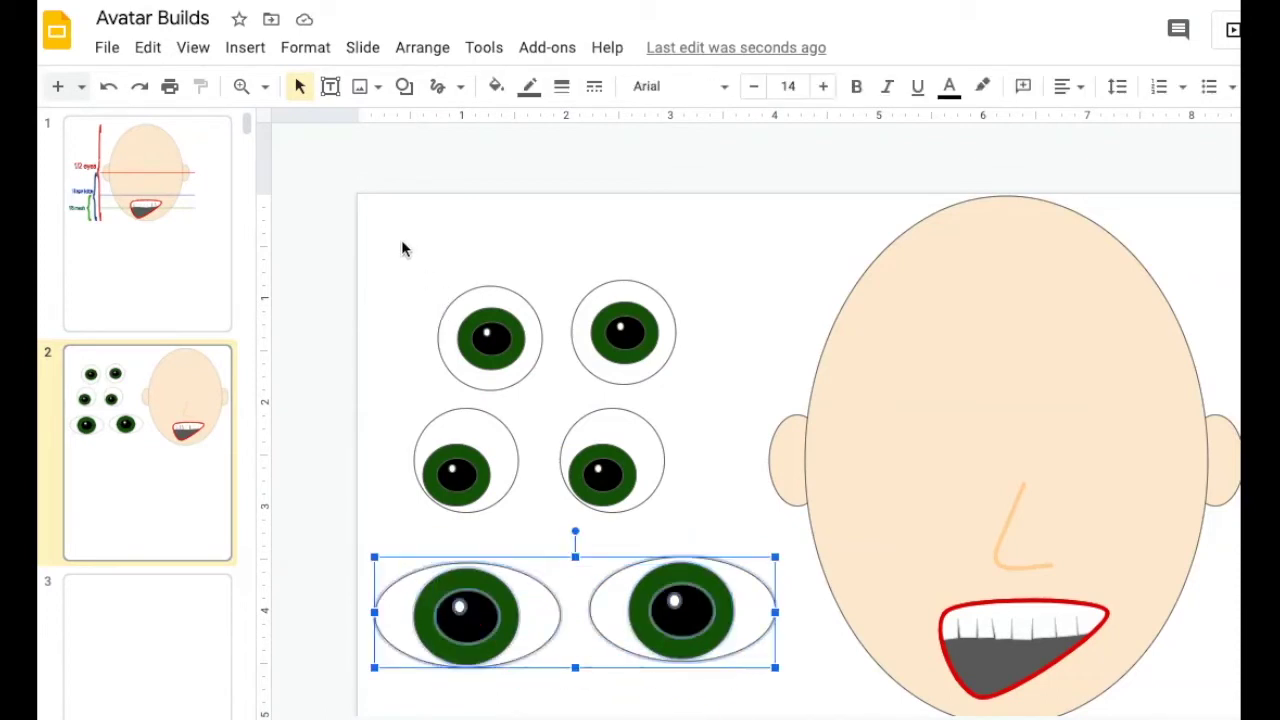
{"action": "left_click_drag", "start_coordinate": [423, 287], "coordinate": [645, 354]}
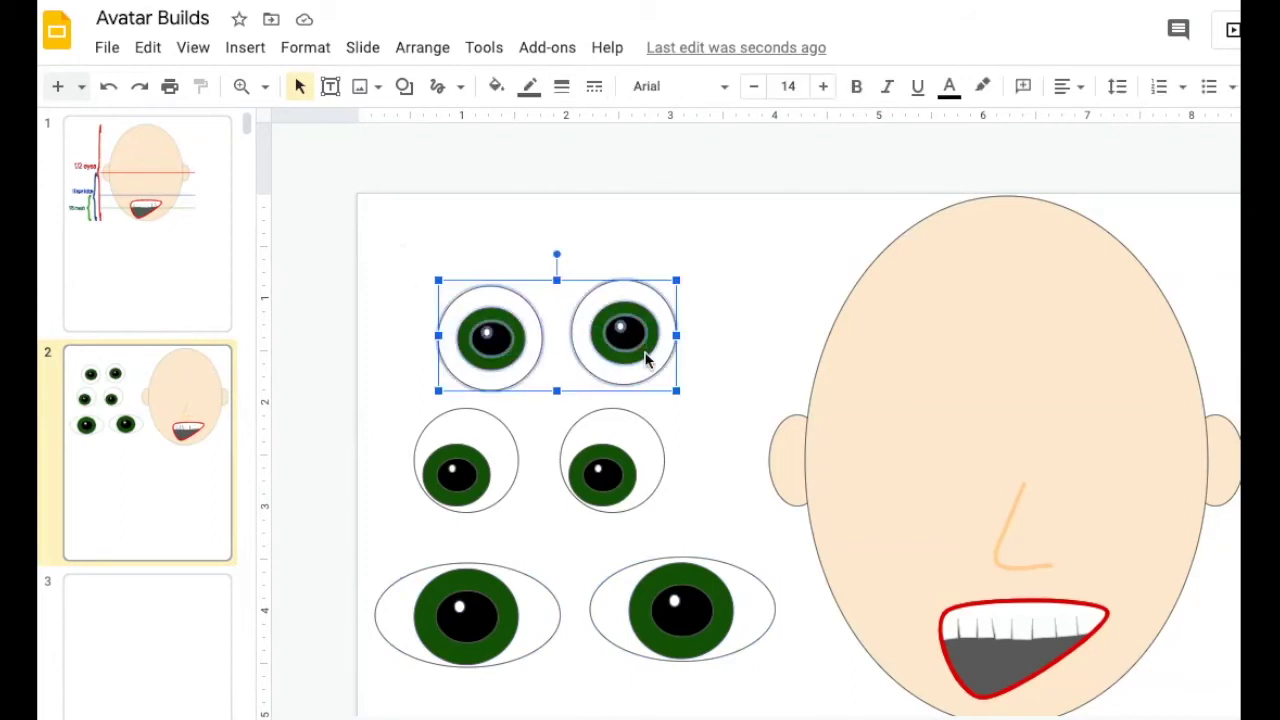
{"action": "left_click_drag", "start_coordinate": [391, 314], "coordinate": [757, 620]}
{"action": "left_click_drag", "start_coordinate": [620, 620], "coordinate": [610, 438]}
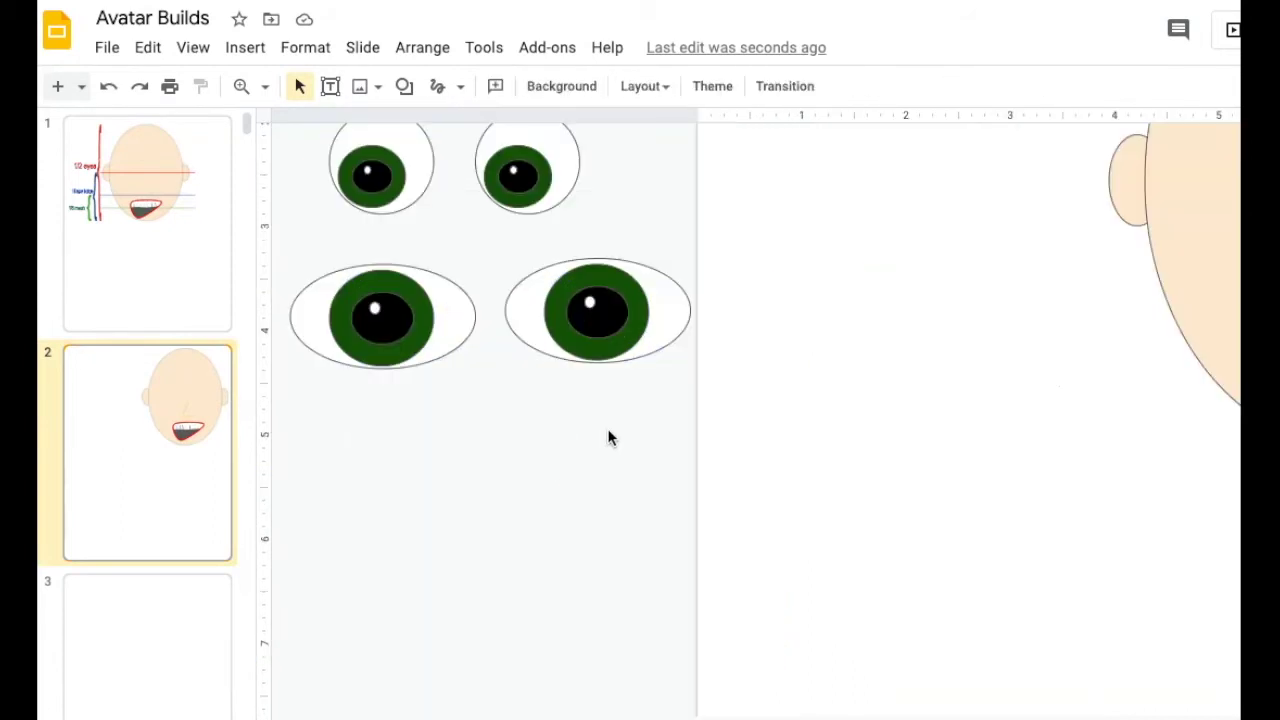
Move the pair of oval eyes onto the face between the ears, scaled down to fit the head's width.
{"action": "left_click_drag", "start_coordinate": [610, 391], "coordinate": [343, 277]}
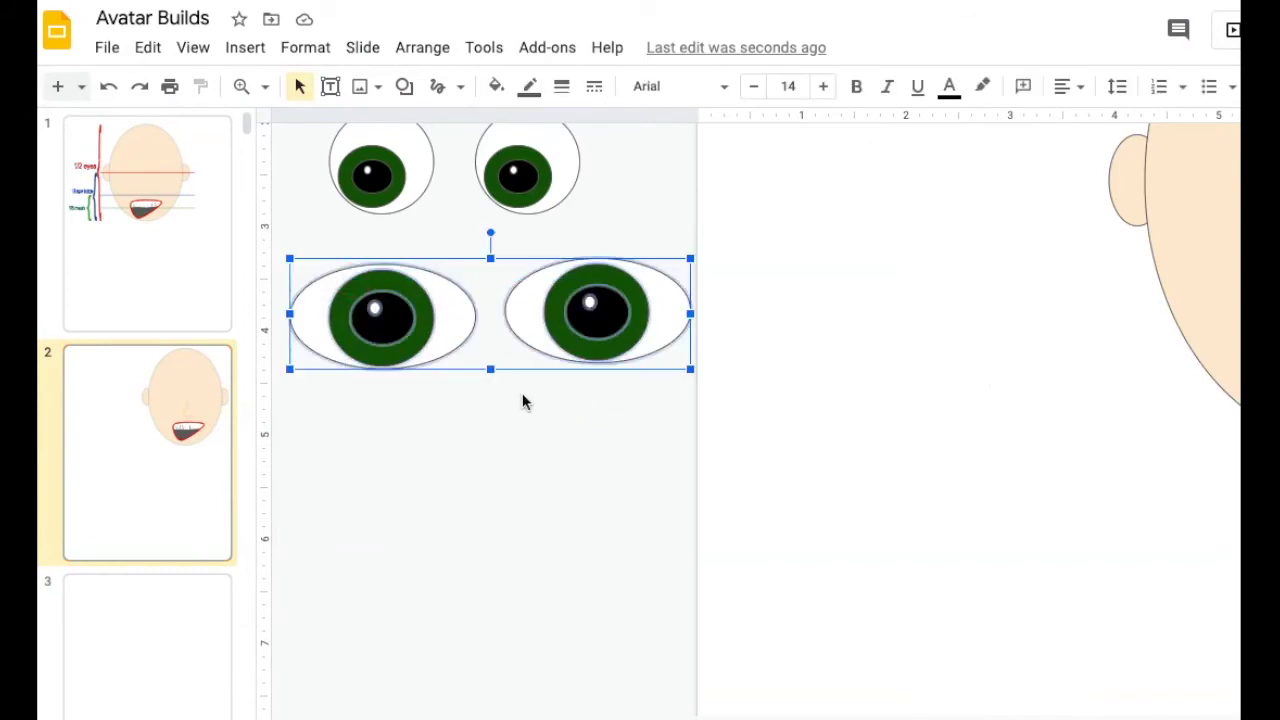
{"action": "left_click_drag", "start_coordinate": [544, 347], "coordinate": [1235, 310]}
{"action": "scroll", "coordinate": [750, 400], "scroll_direction": "right", "scroll_amount": 5}
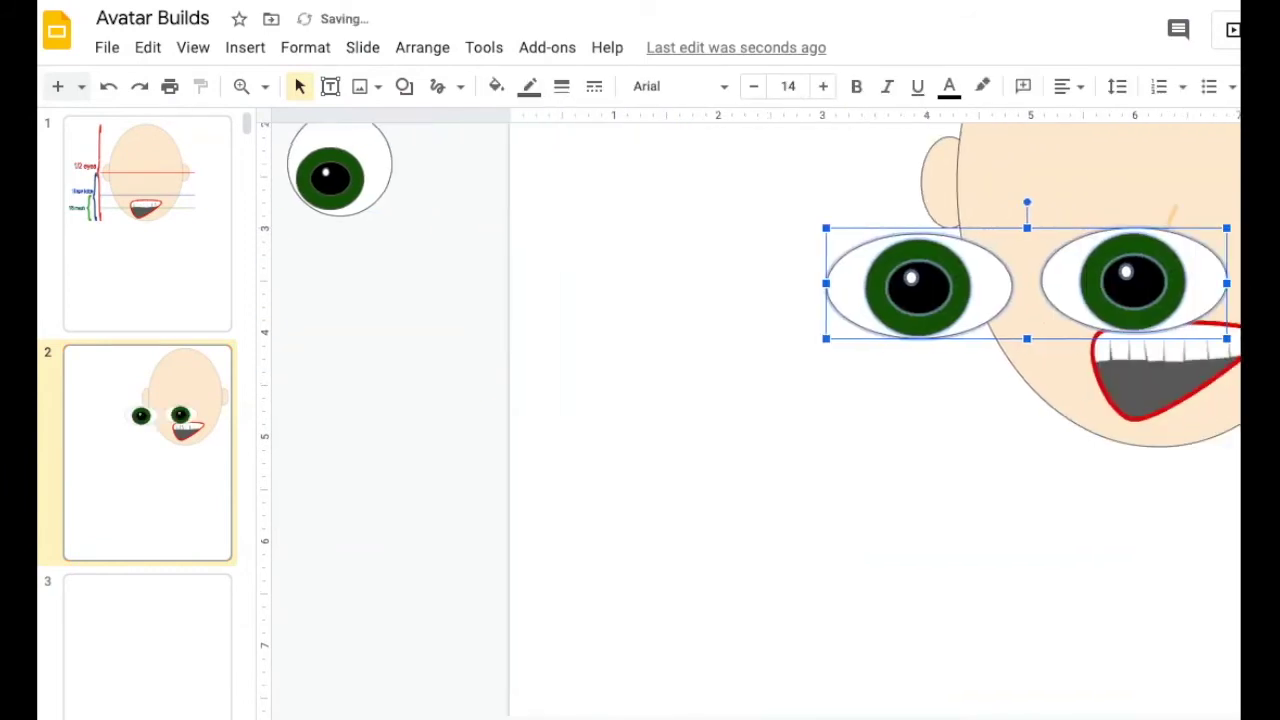
{"action": "scroll", "coordinate": [750, 400], "scroll_direction": "up", "scroll_amount": 2}
{"action": "scroll", "coordinate": [1000, 450], "scroll_direction": "up", "scroll_amount": 1}
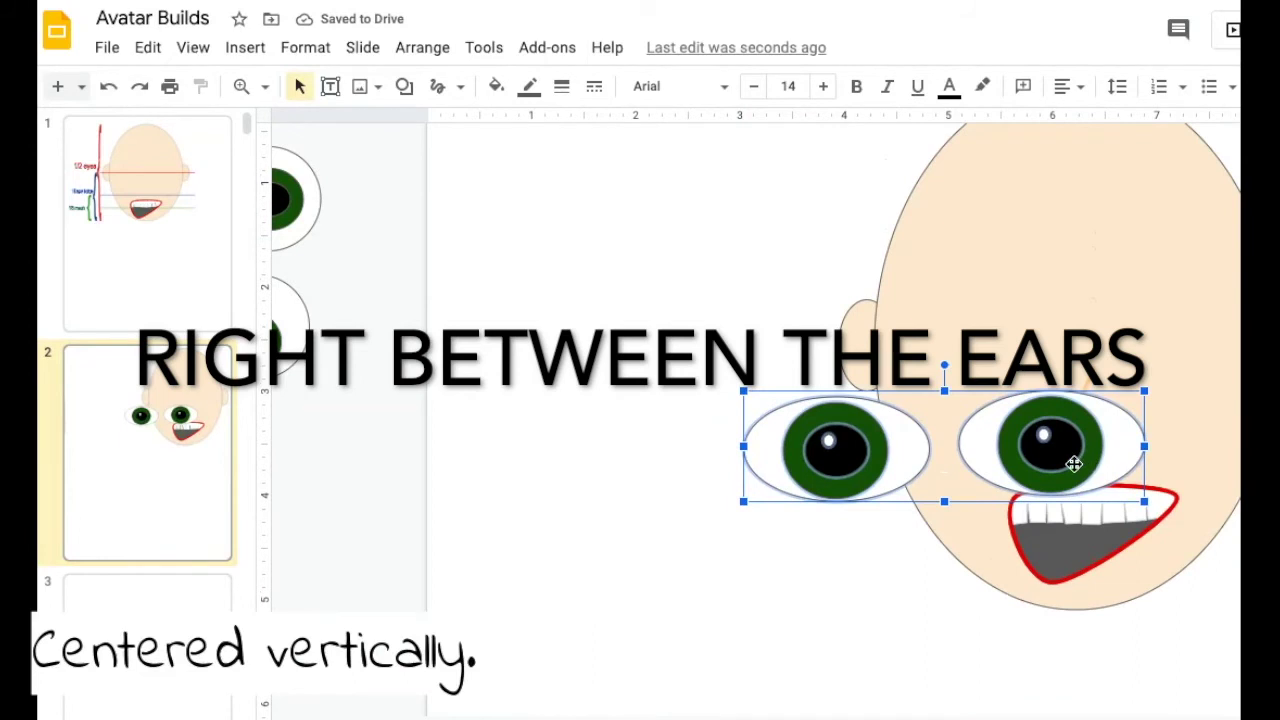
{"action": "left_click_drag", "start_coordinate": [1105, 455], "coordinate": [1203, 385]}
{"action": "left_click_drag", "start_coordinate": [1153, 348], "coordinate": [1210, 363]}
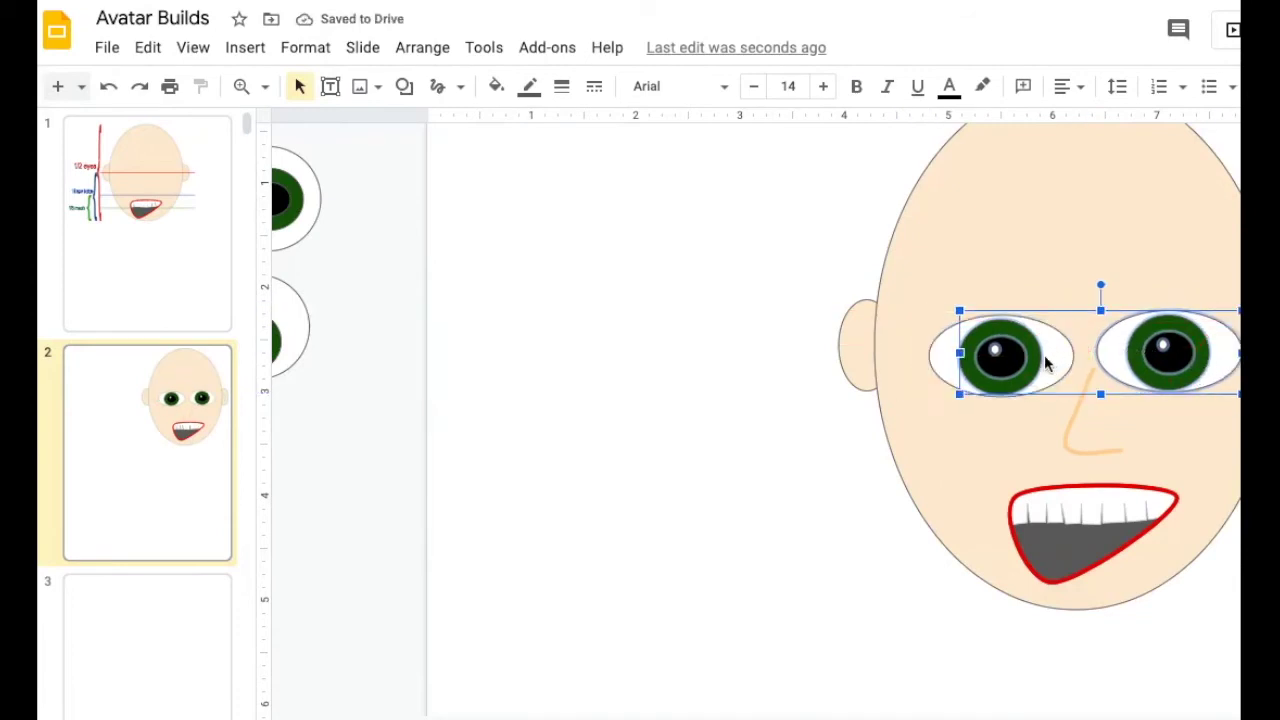
Select only the right-hand eye with all its layers and move it closer to the other eye, aligned with it horizontally.
{"action": "left_click_drag", "start_coordinate": [1046, 363], "coordinate": [1015, 365]}
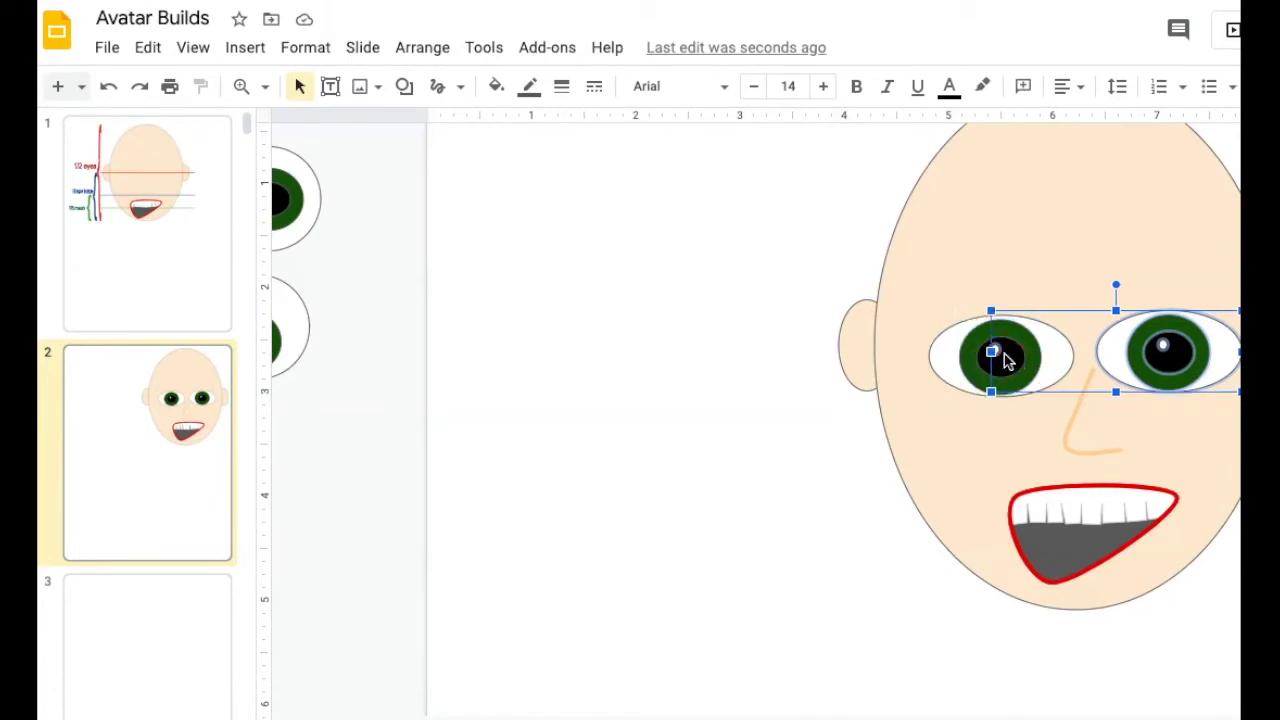
{"action": "left_click", "coordinate": [1000, 357], "text": "shift"}
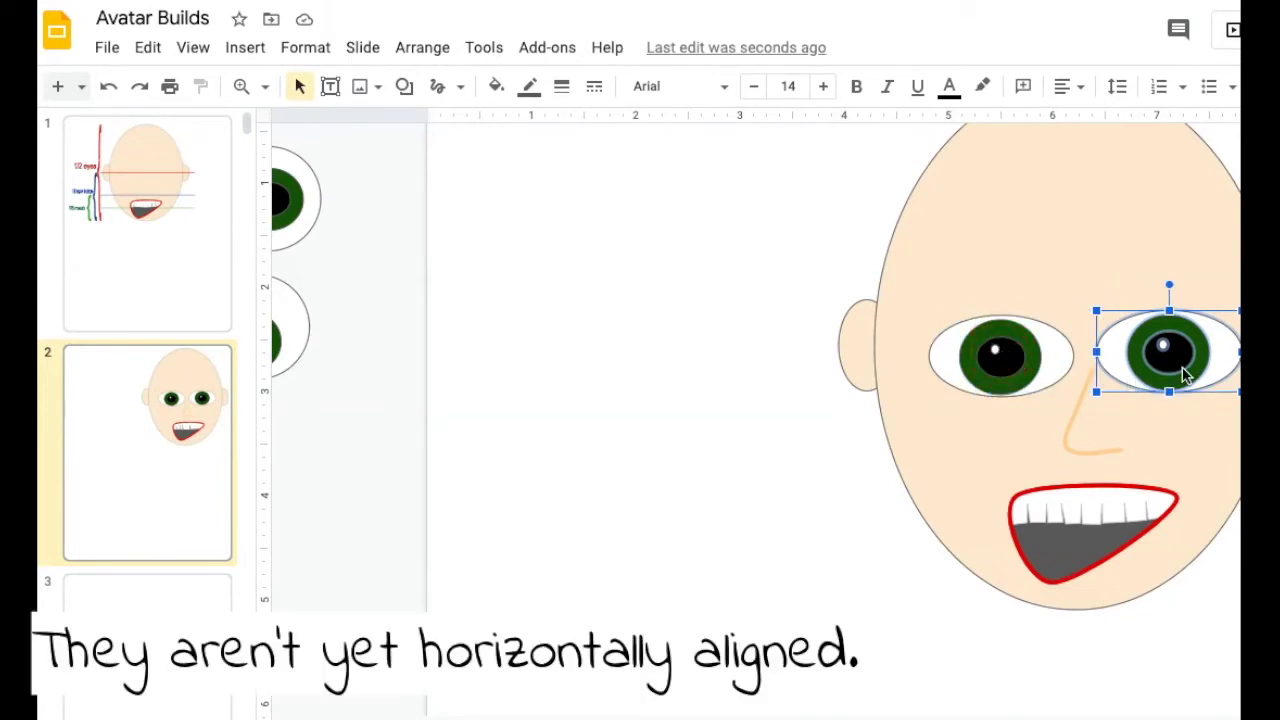
{"action": "left_click_drag", "start_coordinate": [1187, 362], "coordinate": [1104, 368]}
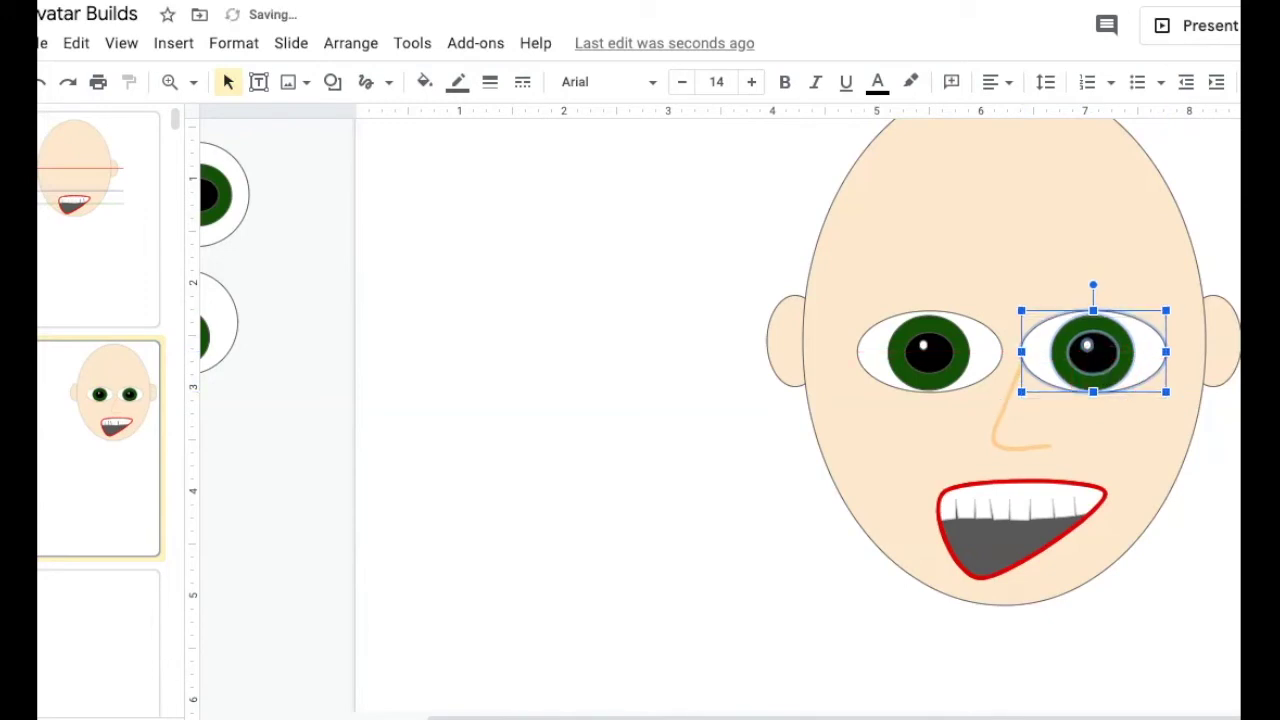
Shift the nose slightly left and down, below the gap between the two eyes.
{"action": "left_click", "coordinate": [1080, 426]}
{"action": "left_click_drag", "start_coordinate": [1000, 423], "coordinate": [990, 436]}
{"action": "left_click", "coordinate": [1229, 491]}
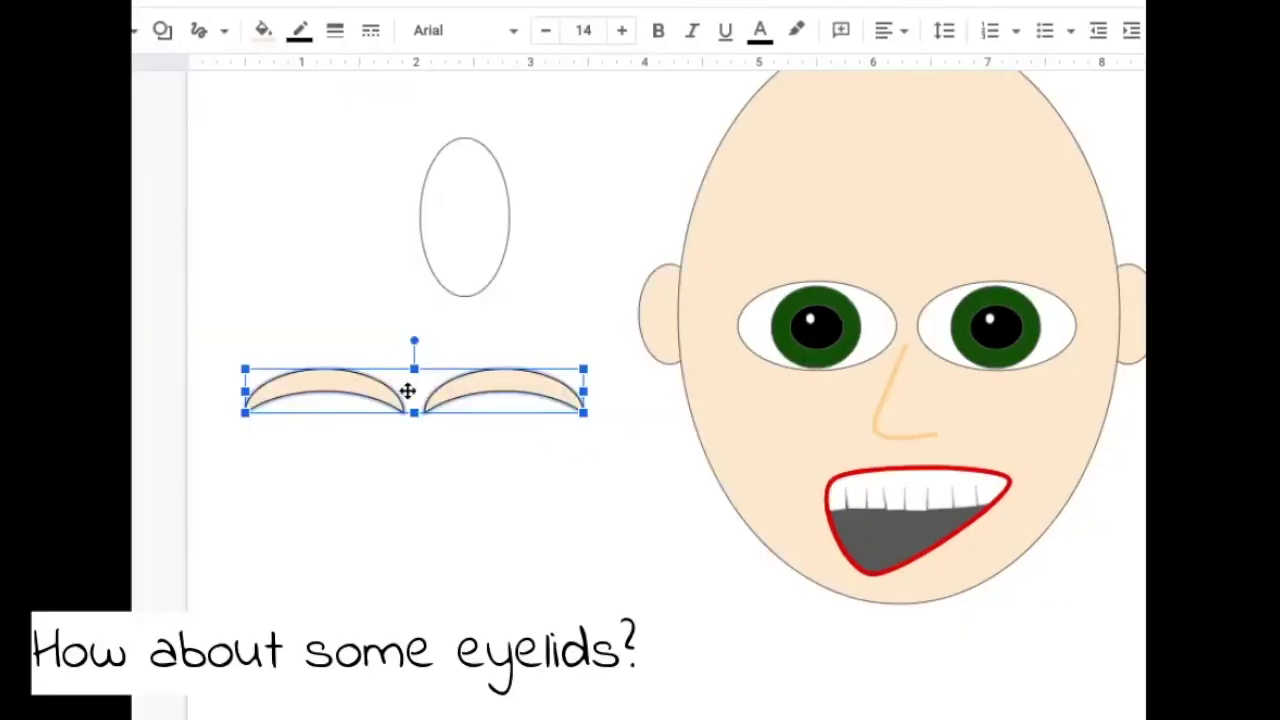
Place a copy of the left-hand eye's white oval on the empty area to the left of the head.
{"action": "left_click", "coordinate": [492, 382]}
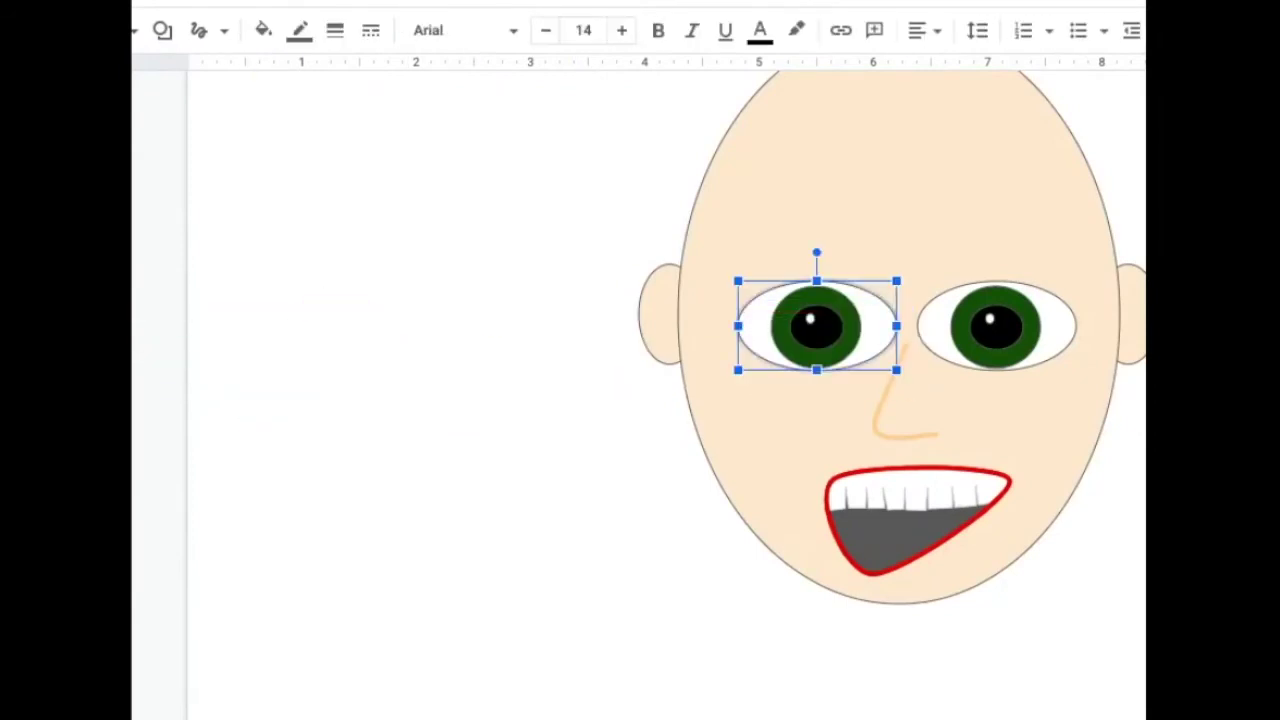
{"action": "left_click_drag", "start_coordinate": [837, 338], "coordinate": [412, 338]}
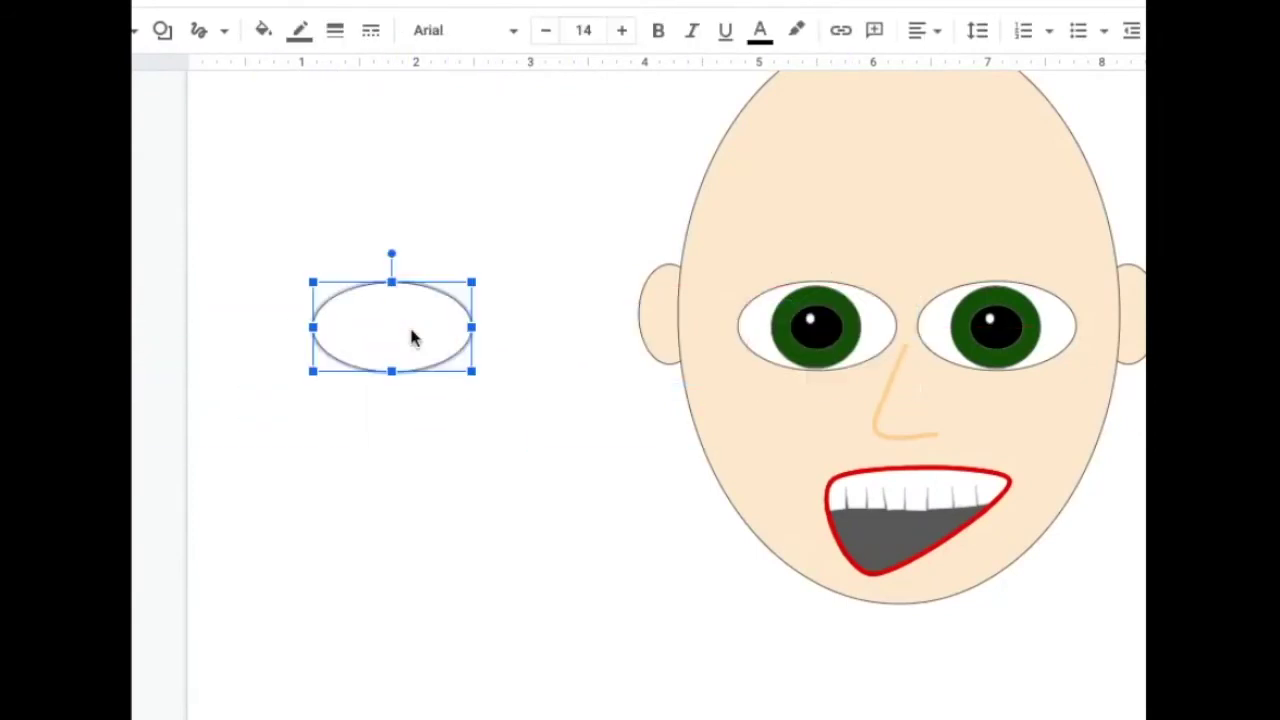
{"action": "key", "text": "Escape"}
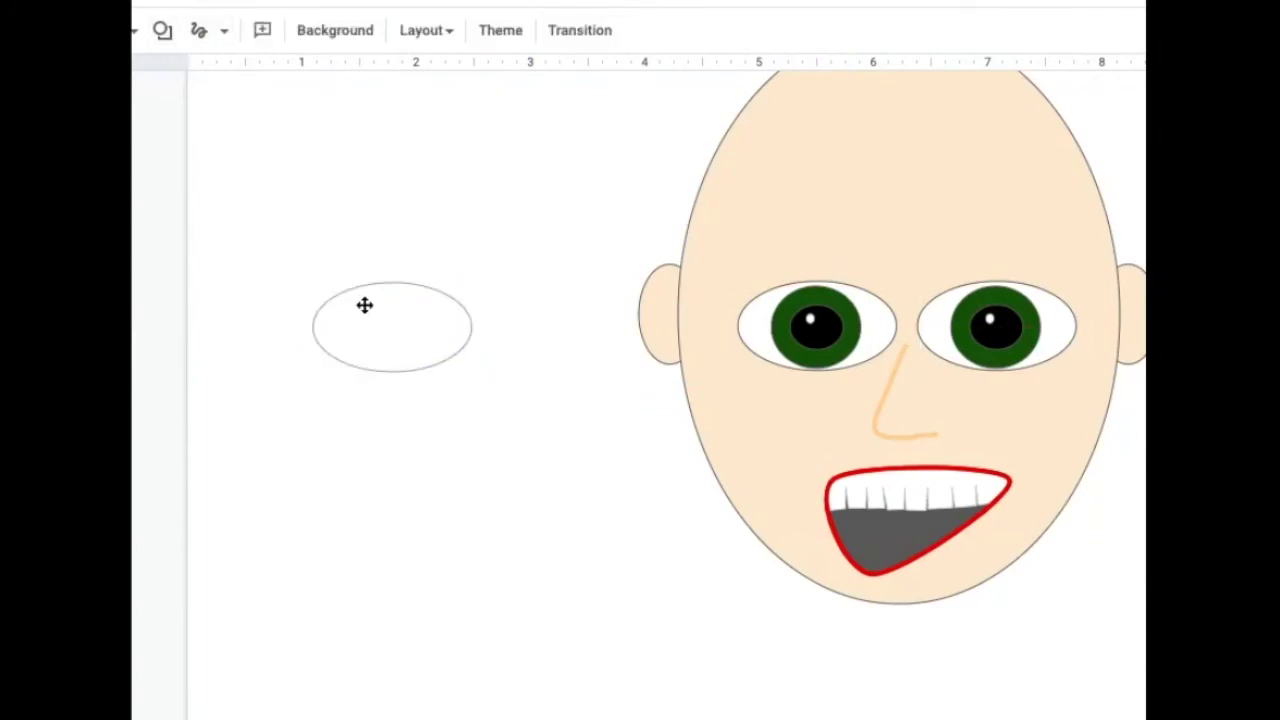
Draw a moon shape about 0.5 by 0.9 inch near the copied white oval and rotate it 90° clockwise.
{"action": "left_click", "coordinate": [162, 31]}
{"action": "mouse_move", "coordinate": [203, 74]}
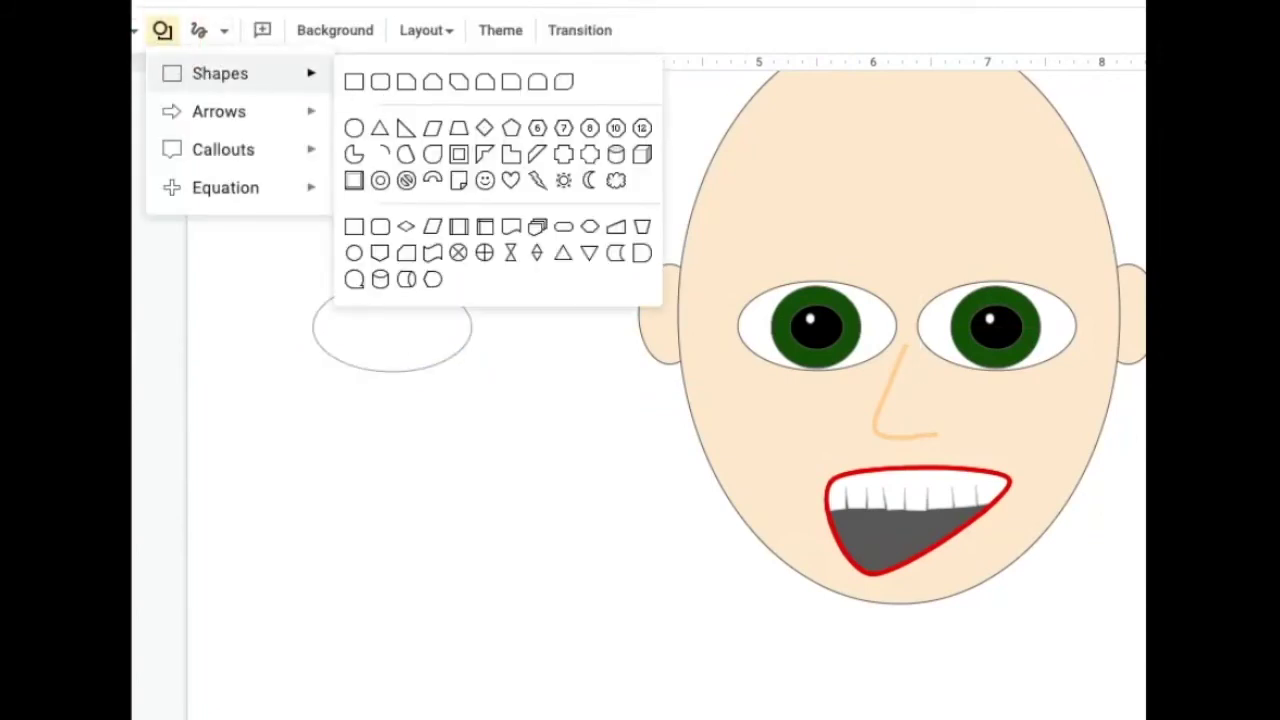
{"action": "left_click", "coordinate": [588, 185]}
{"action": "left_click_drag", "start_coordinate": [256, 168], "coordinate": [309, 270]}
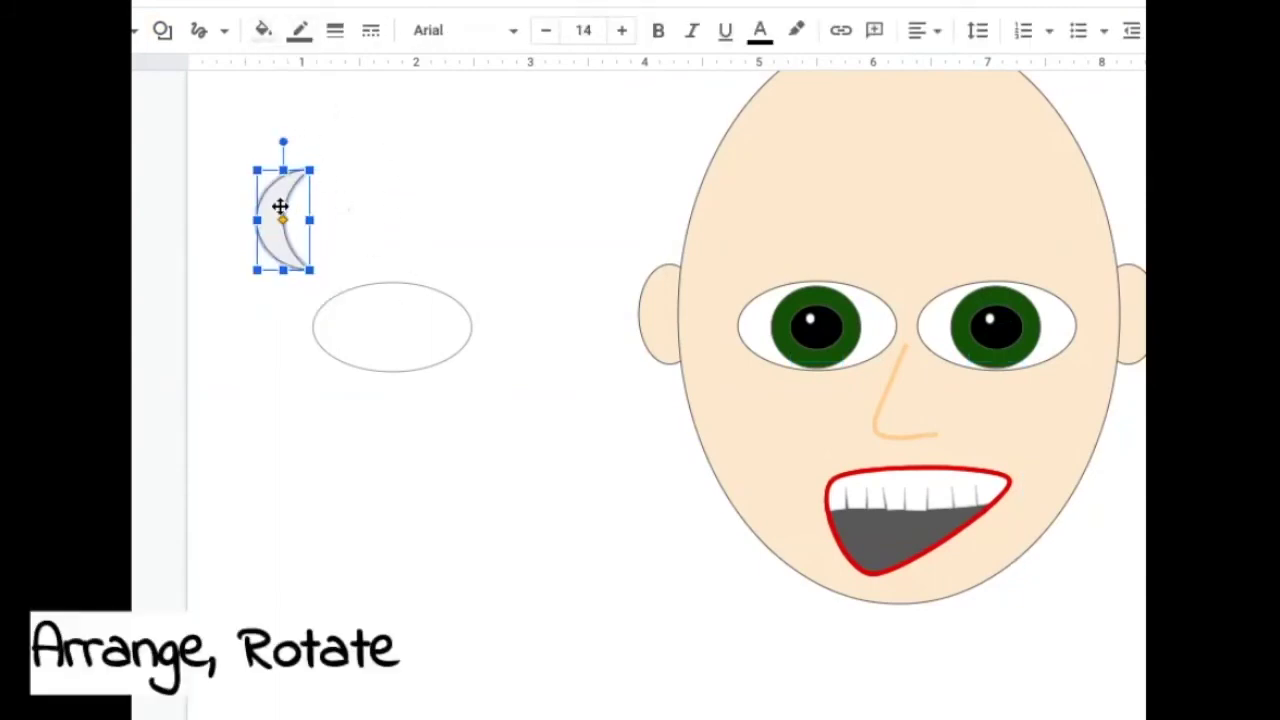
{"action": "left_click", "coordinate": [200, 4]}
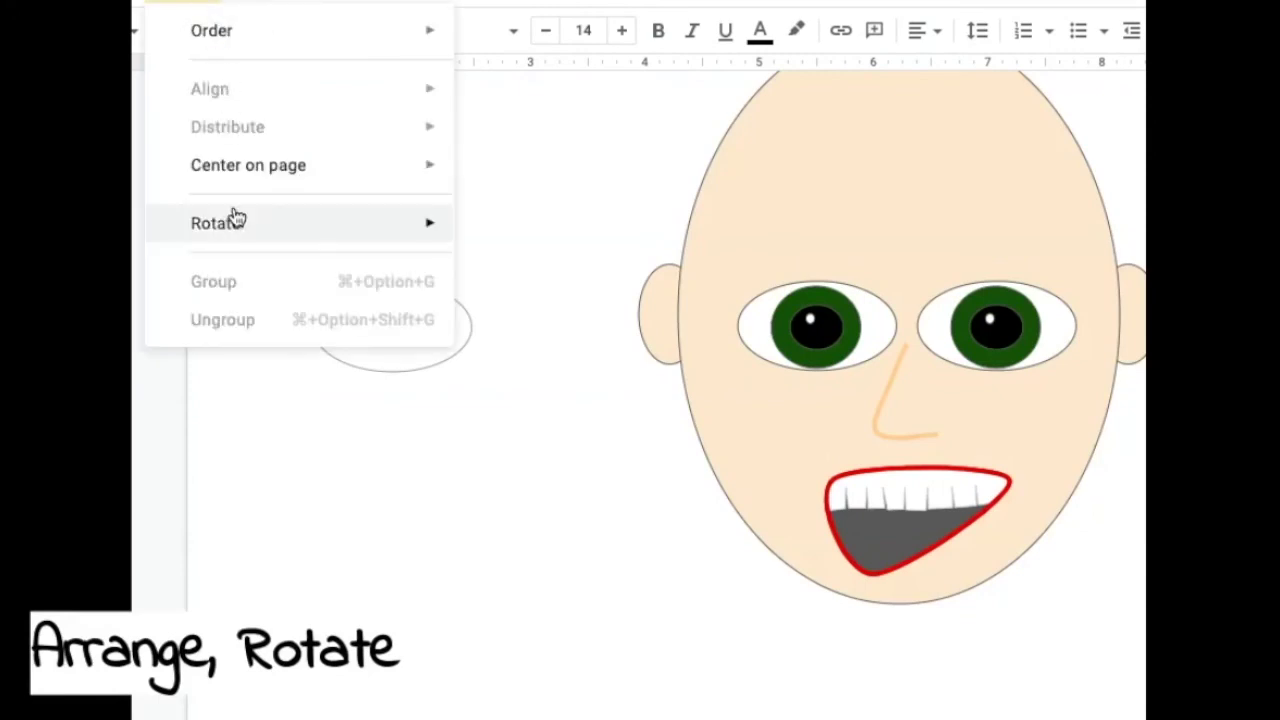
{"action": "mouse_move", "coordinate": [234, 220]}
{"action": "left_click", "coordinate": [551, 244]}
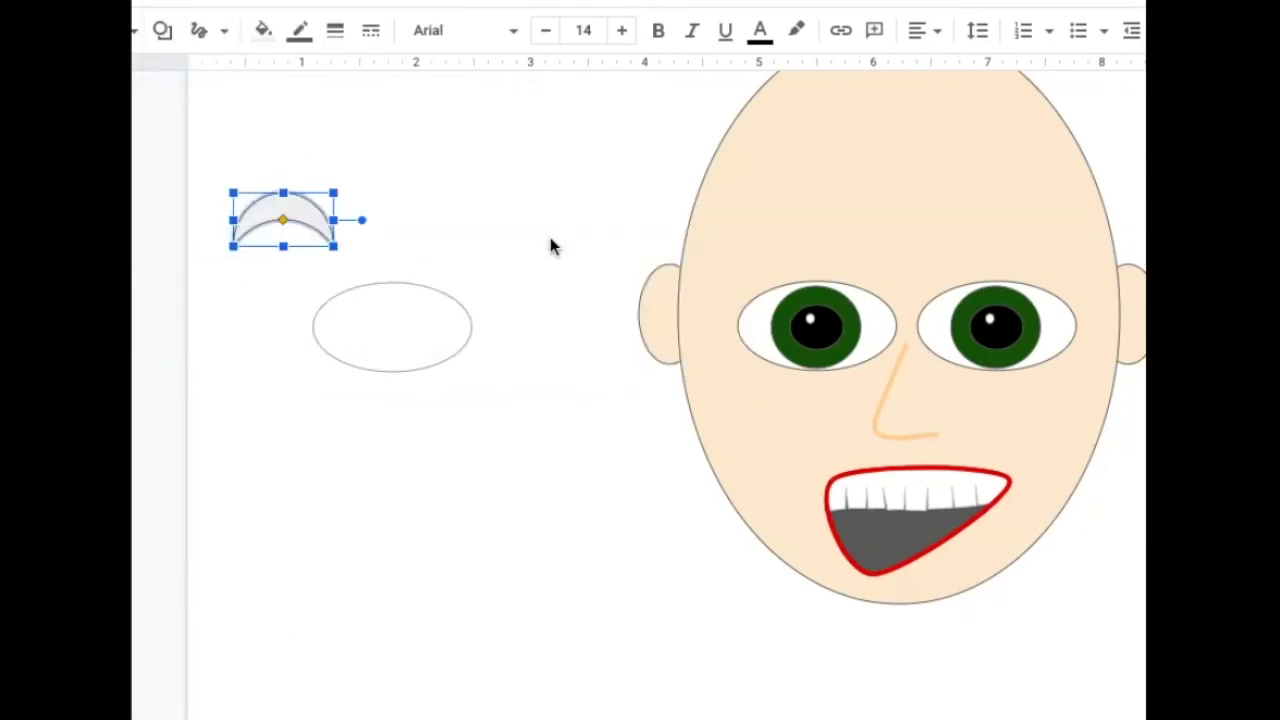
Fit the moon shape to the copied oval's upper edge, stretching it to the oval's width and flattening it slightly.
{"action": "left_click_drag", "start_coordinate": [289, 202], "coordinate": [312, 311]}
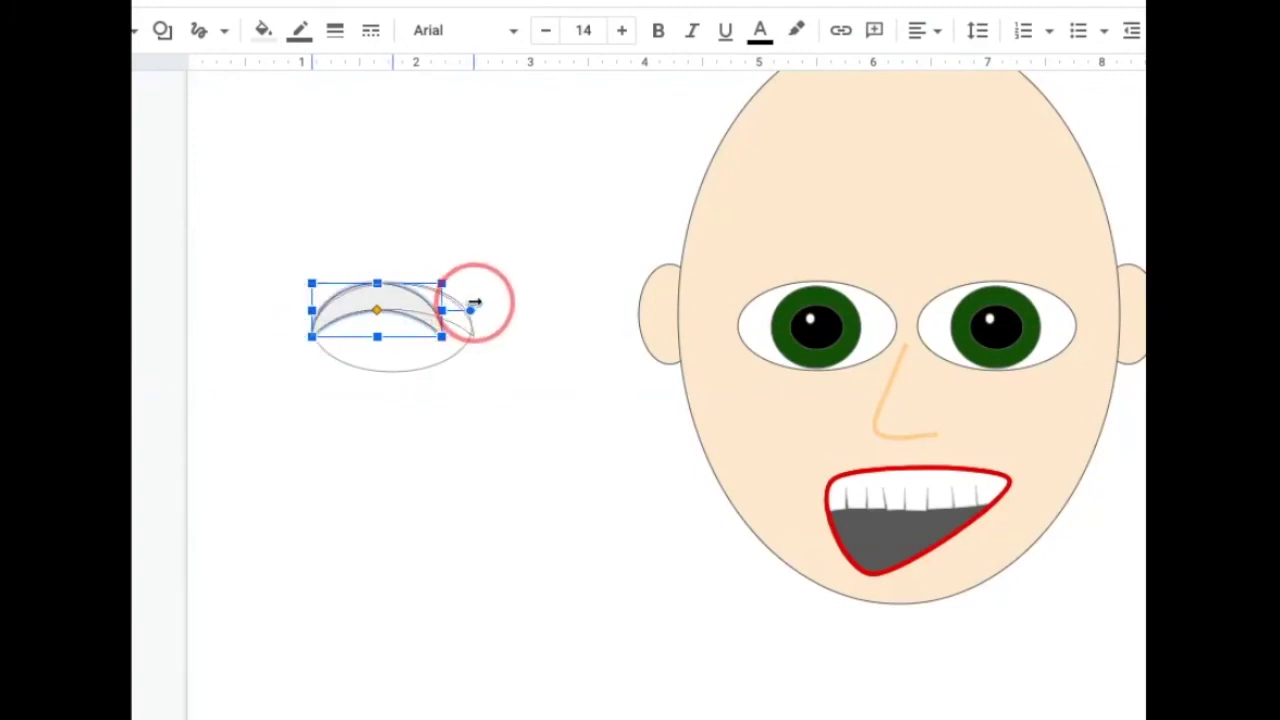
{"action": "left_click_drag", "start_coordinate": [474, 306], "coordinate": [474, 310]}
{"action": "left_click_drag", "start_coordinate": [394, 337], "coordinate": [392, 332]}
{"action": "left_click", "coordinate": [408, 458]}
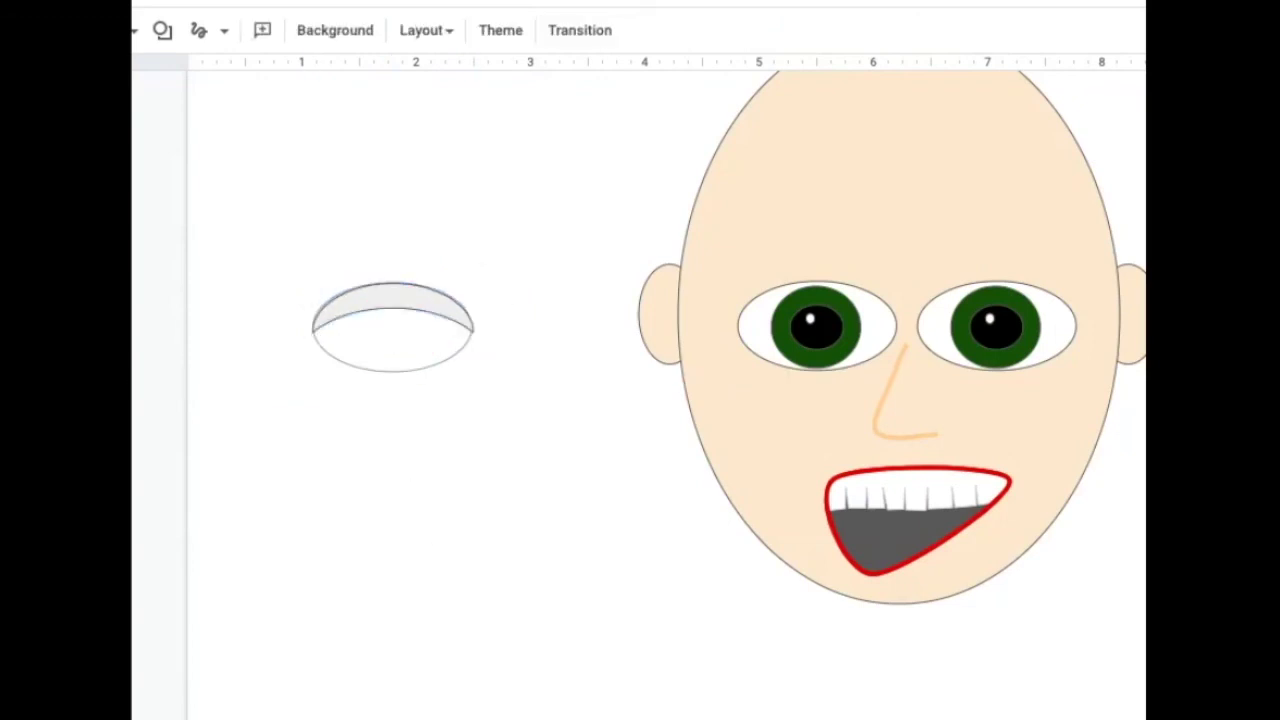
Apply the head's skin-tone format to the moon-shaped eyelid and place one eyelid over the upper part of each eye.
{"action": "left_click", "coordinate": [900, 180]}
{"action": "left_click", "coordinate": [157, 51]}
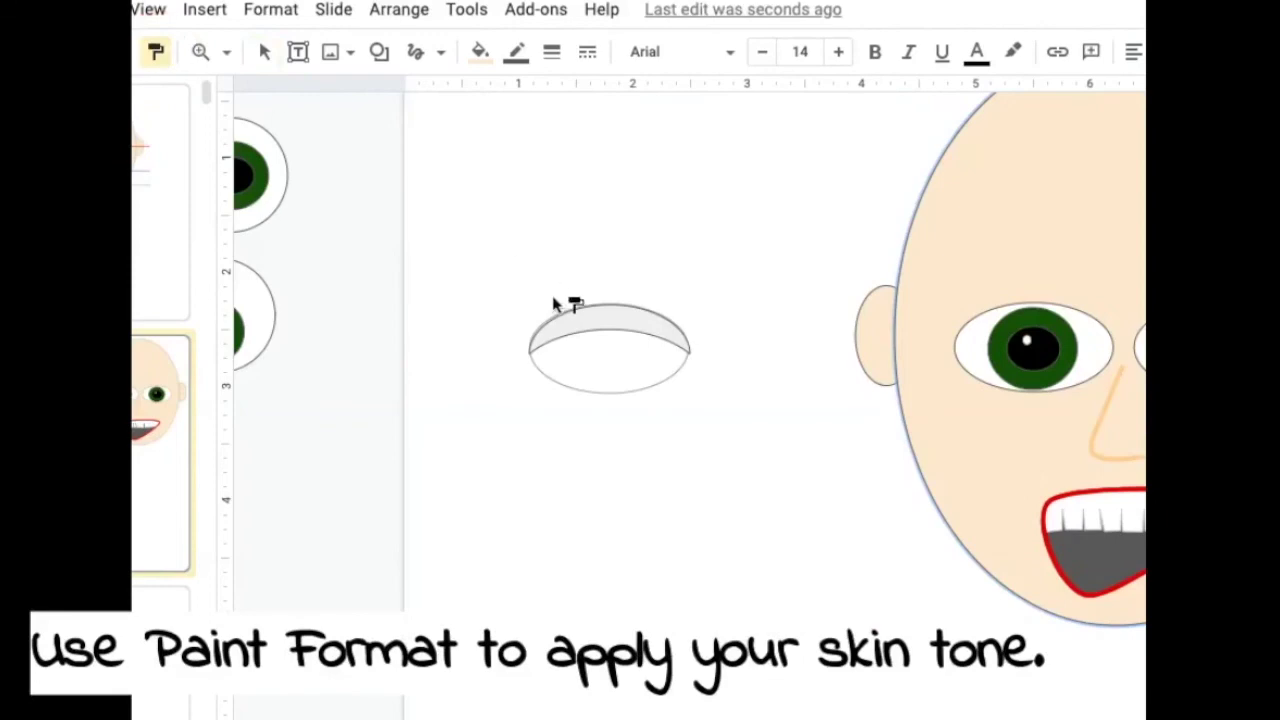
{"action": "left_click", "coordinate": [609, 322]}
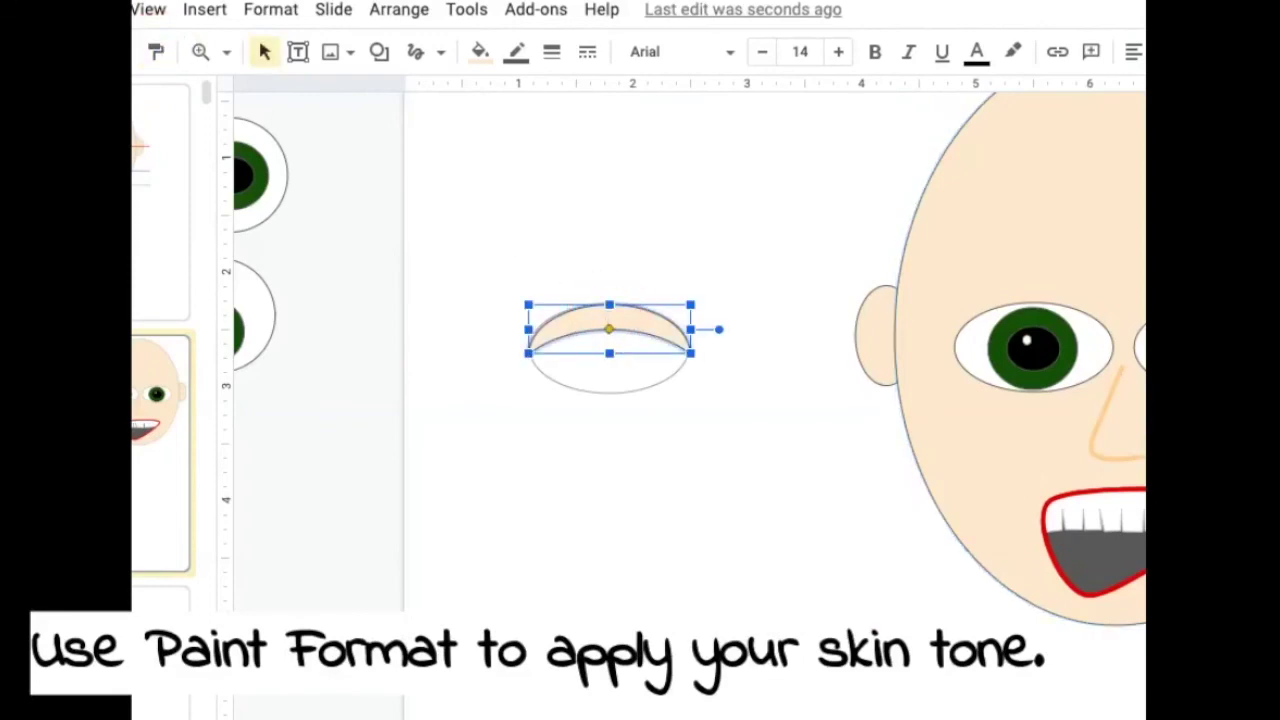
{"action": "left_click_drag", "start_coordinate": [602, 320], "coordinate": [1028, 354]}
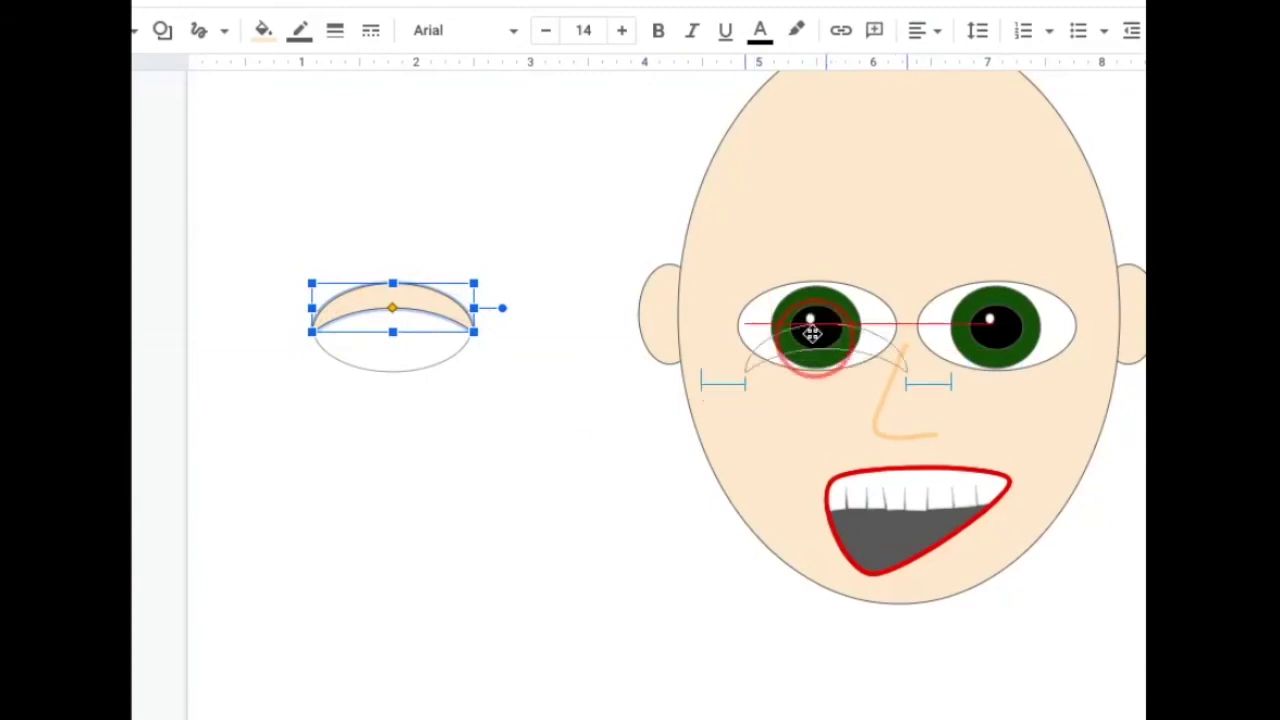
{"action": "left_click_drag", "start_coordinate": [811, 333], "coordinate": [1000, 293]}
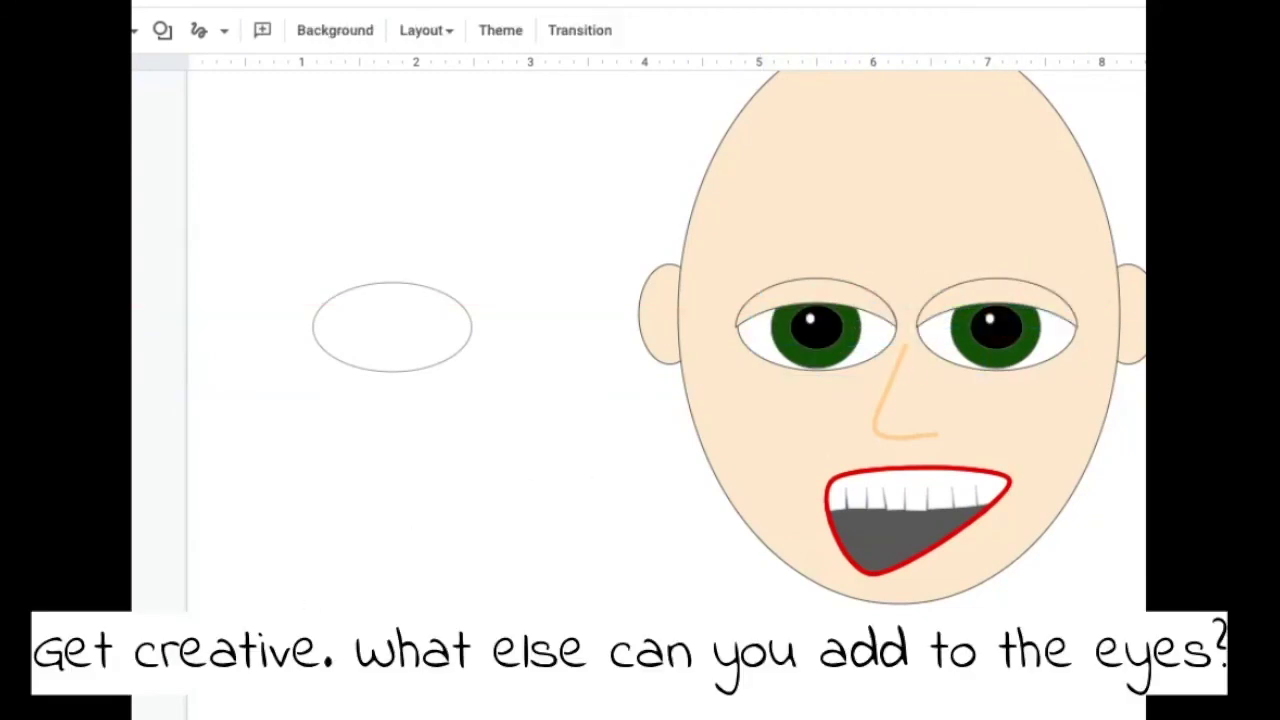